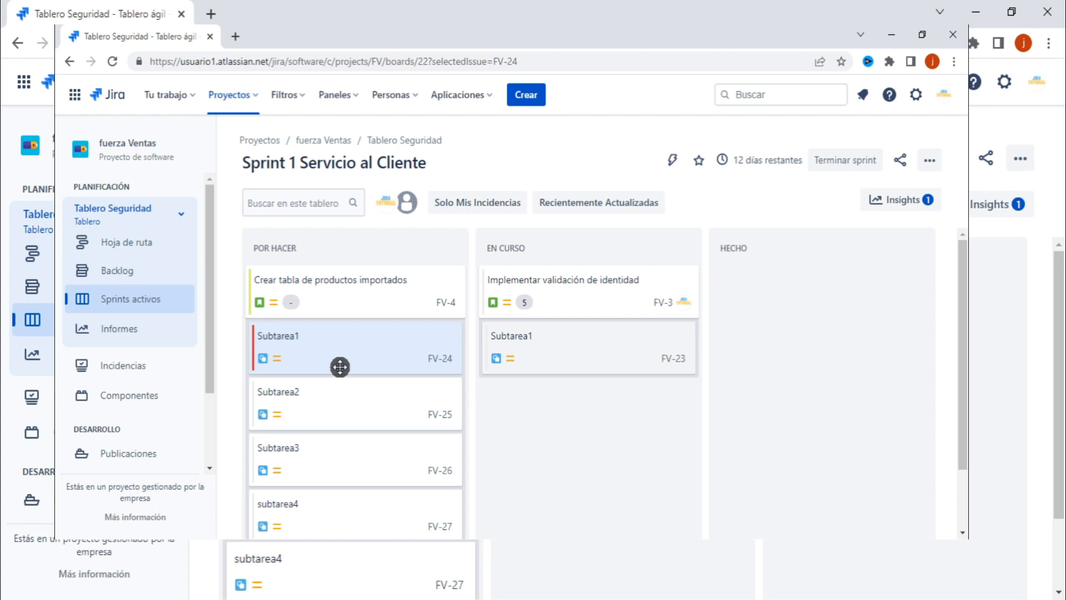
Step: Open the story "Crear tabla de productos importados" on the sprint board and review all of its detail fields
left_click(560, 152)
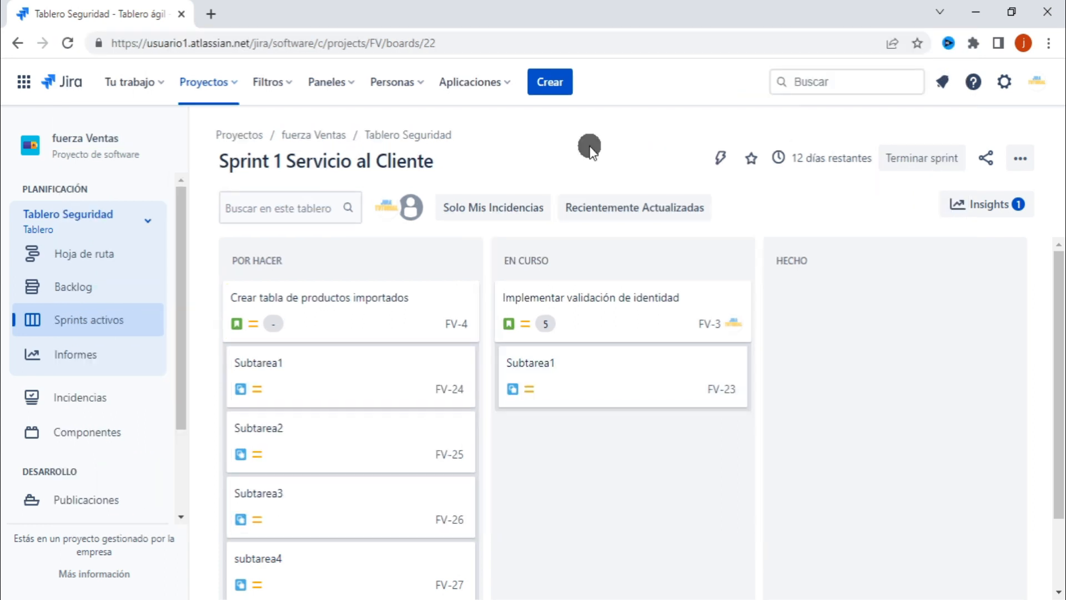
key("j")
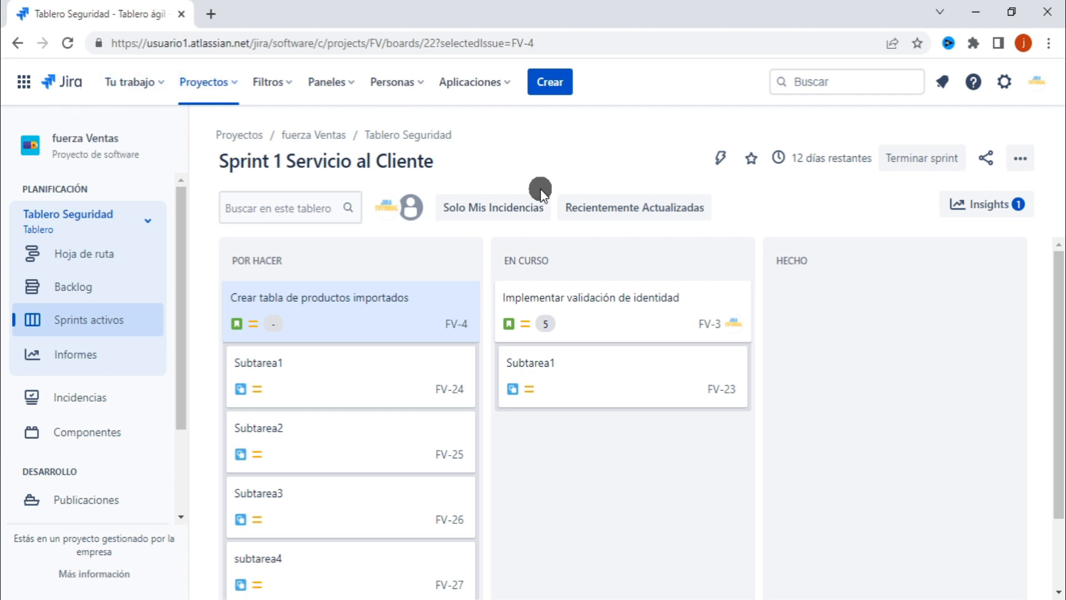
left_click(349, 310)
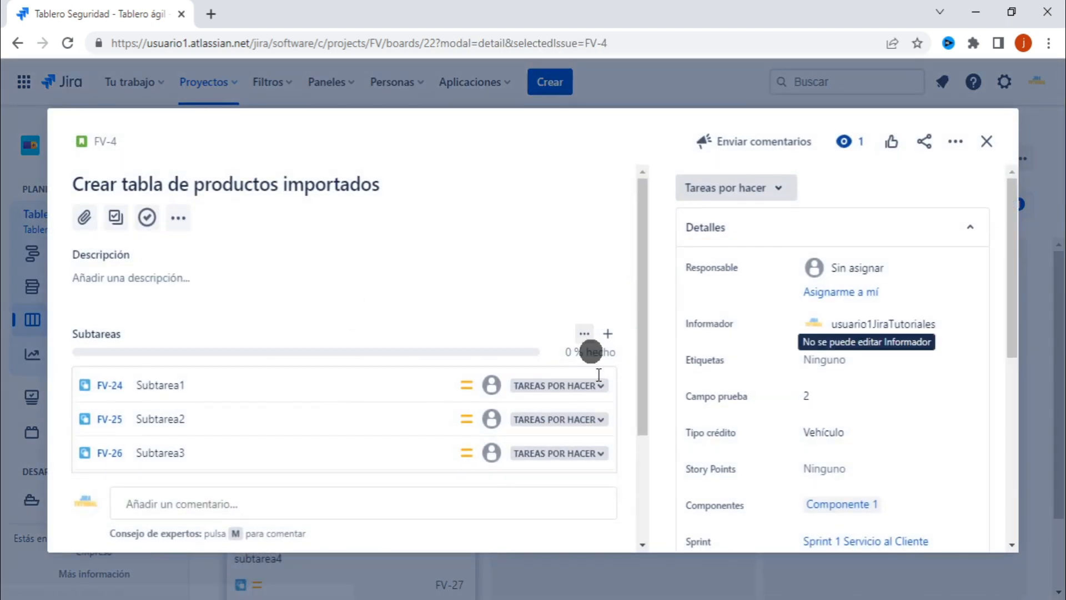
scroll(895, 311, "down", 1)
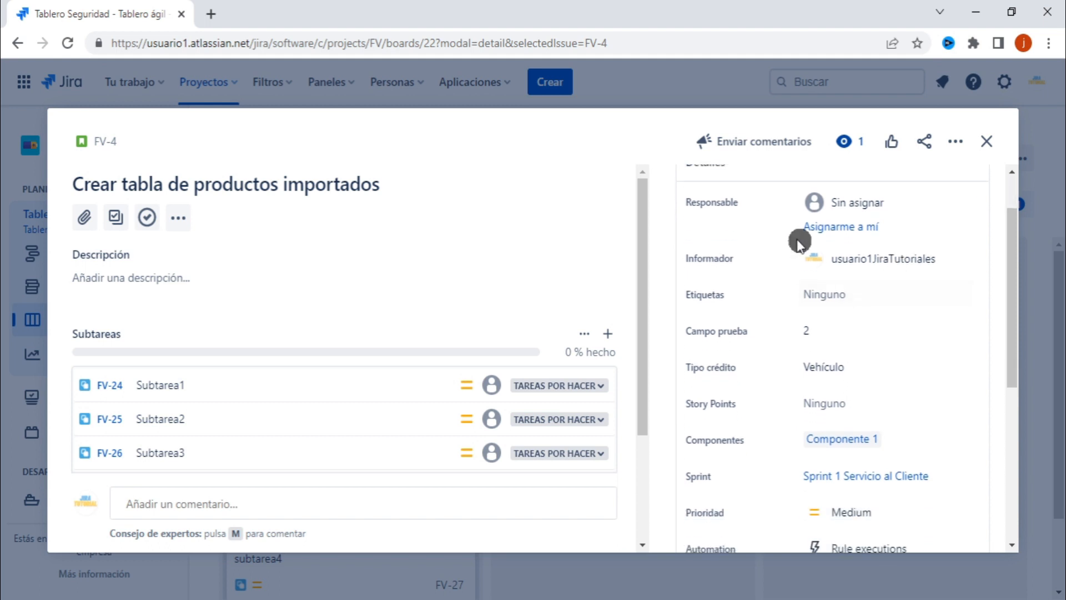
scroll(810, 255, "down", 2)
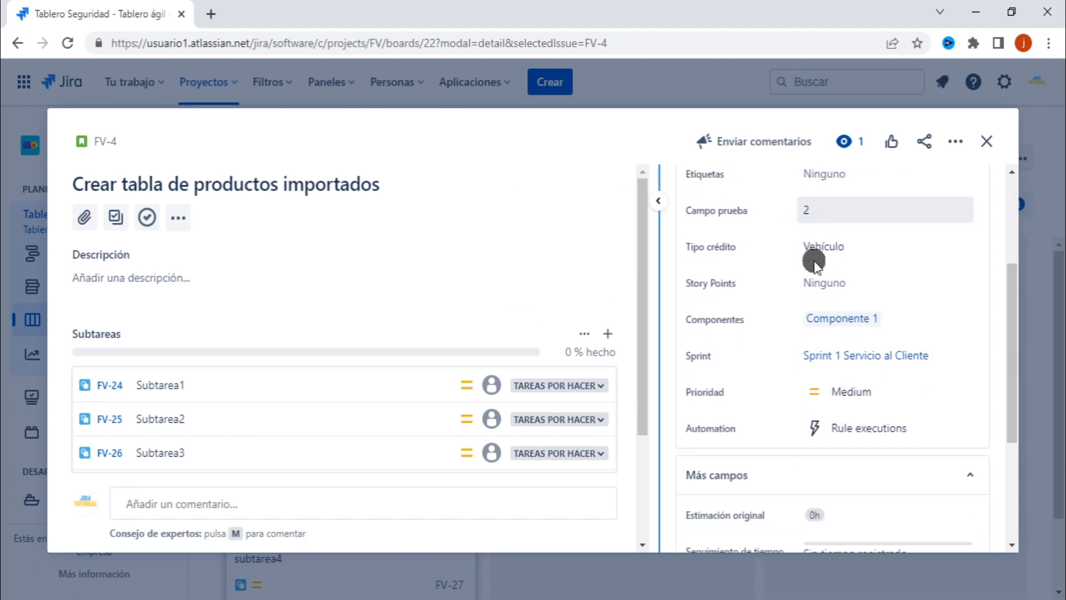
scroll(814, 264, "down", 3)
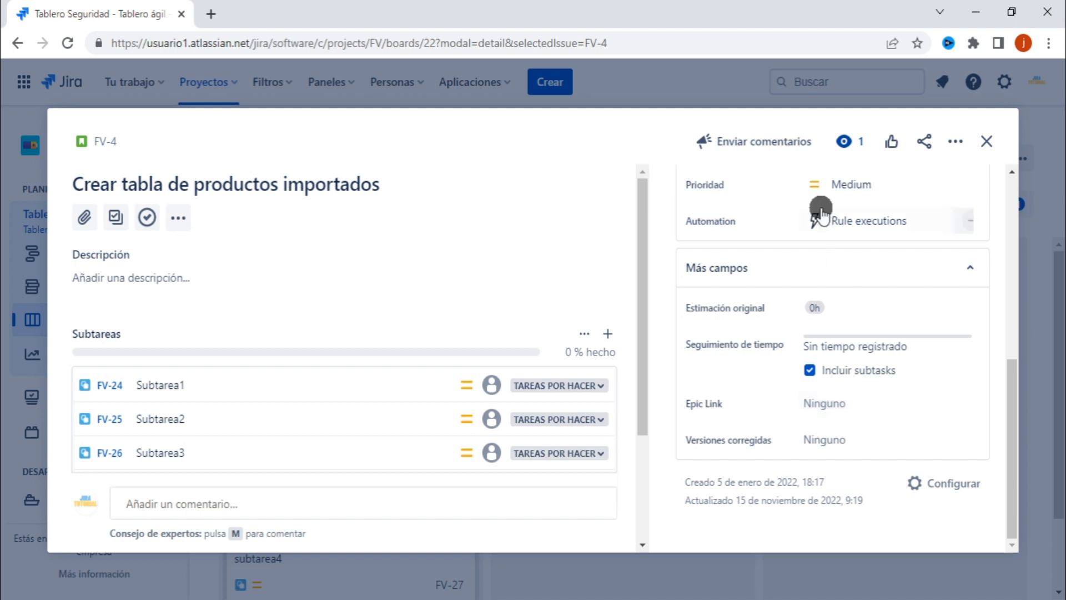
Step: Open the issue layout configuration from the story and review its description and context fields
left_click(960, 484)
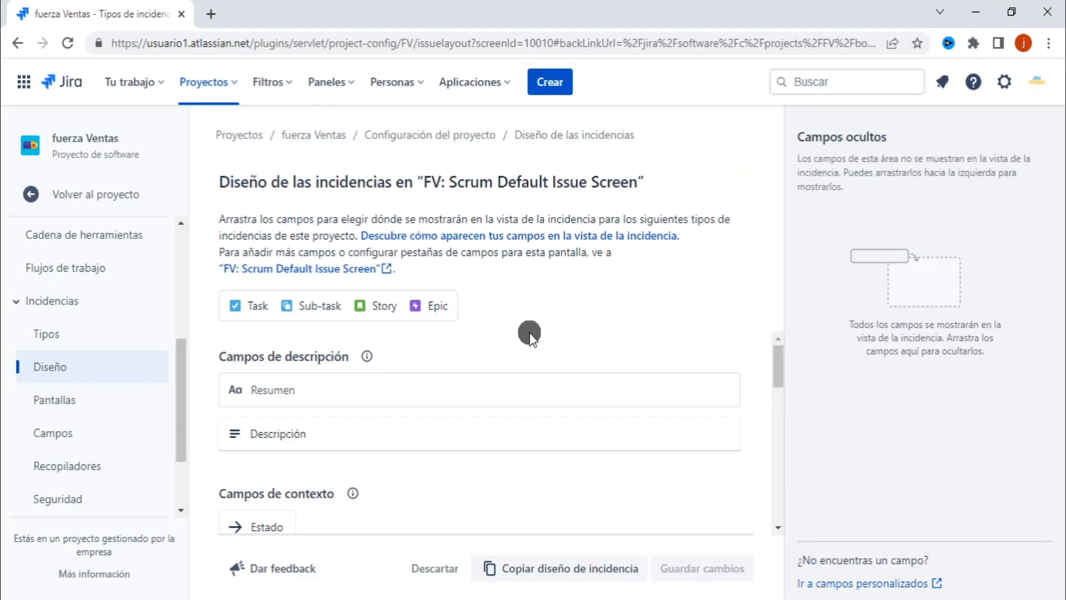
scroll(483, 350, "down", 2)
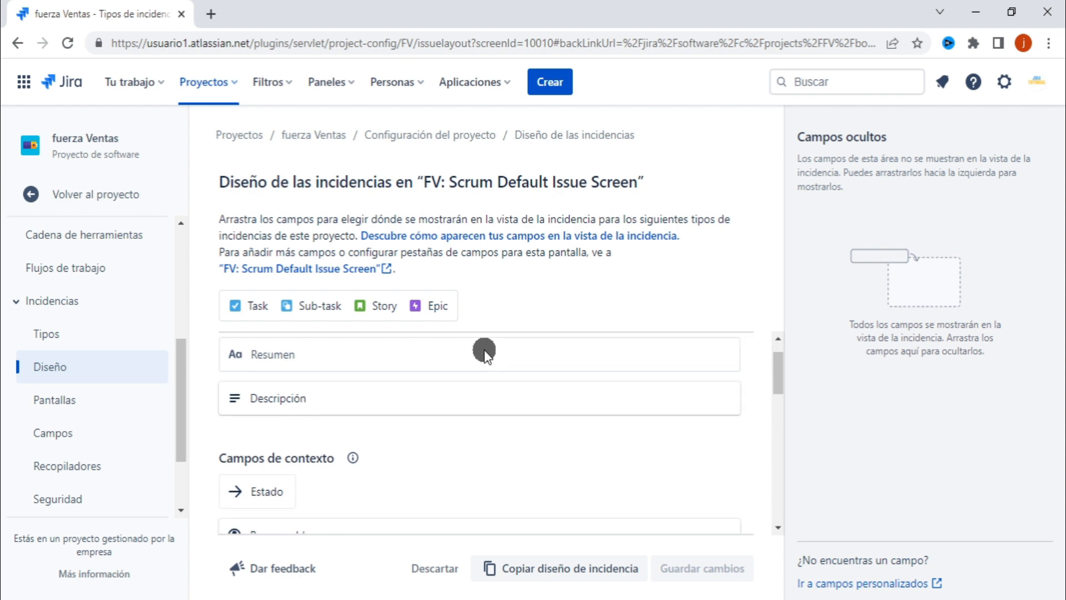
scroll(485, 354, "up", 2)
scroll(484, 354, "down", 6)
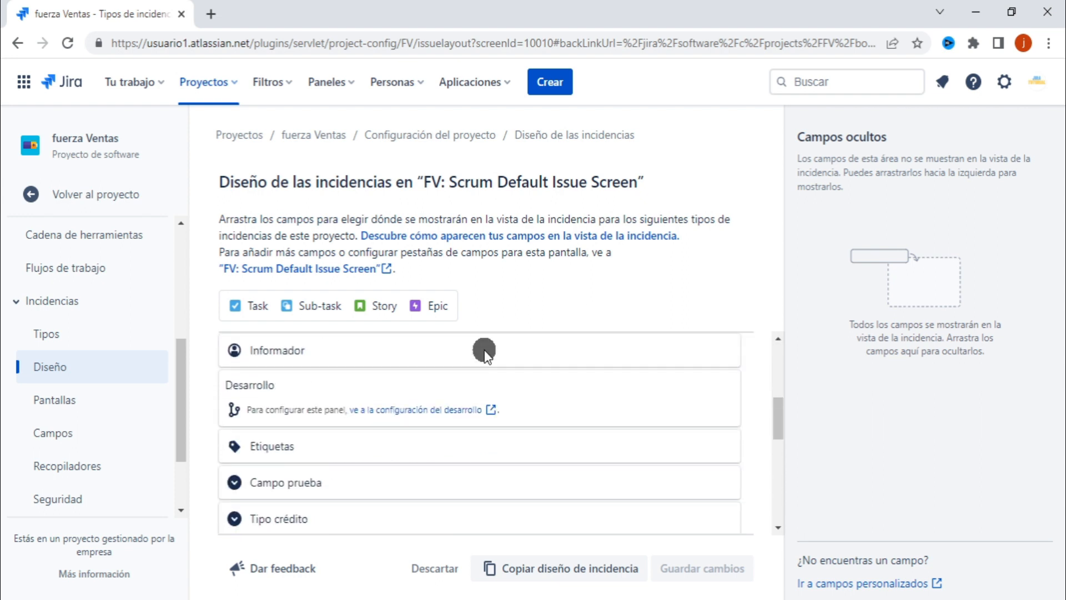
scroll(484, 349, "down", 5)
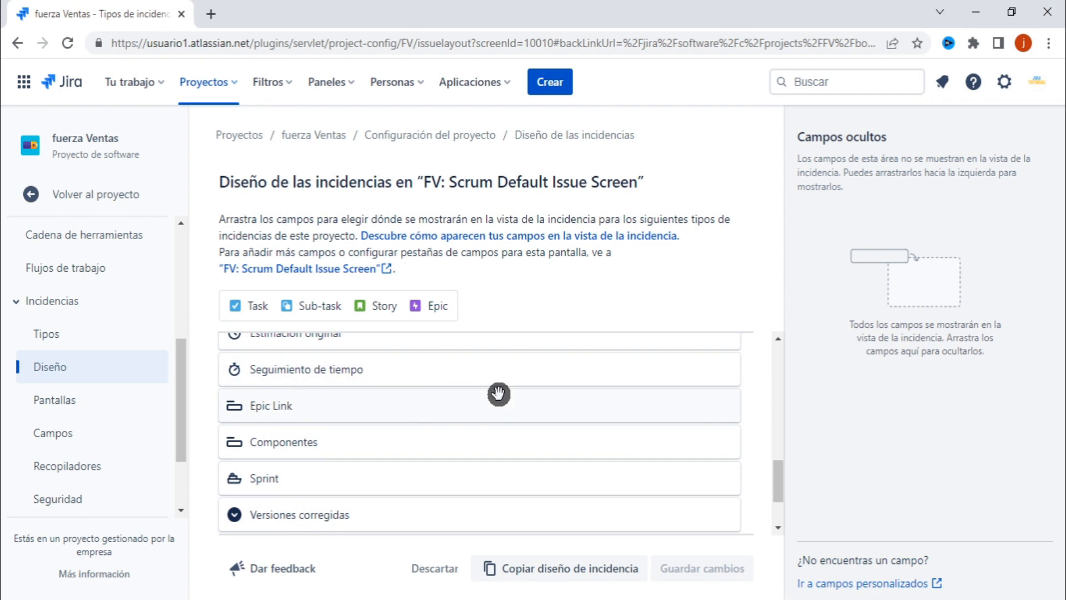
scroll(498, 394, "up", 10)
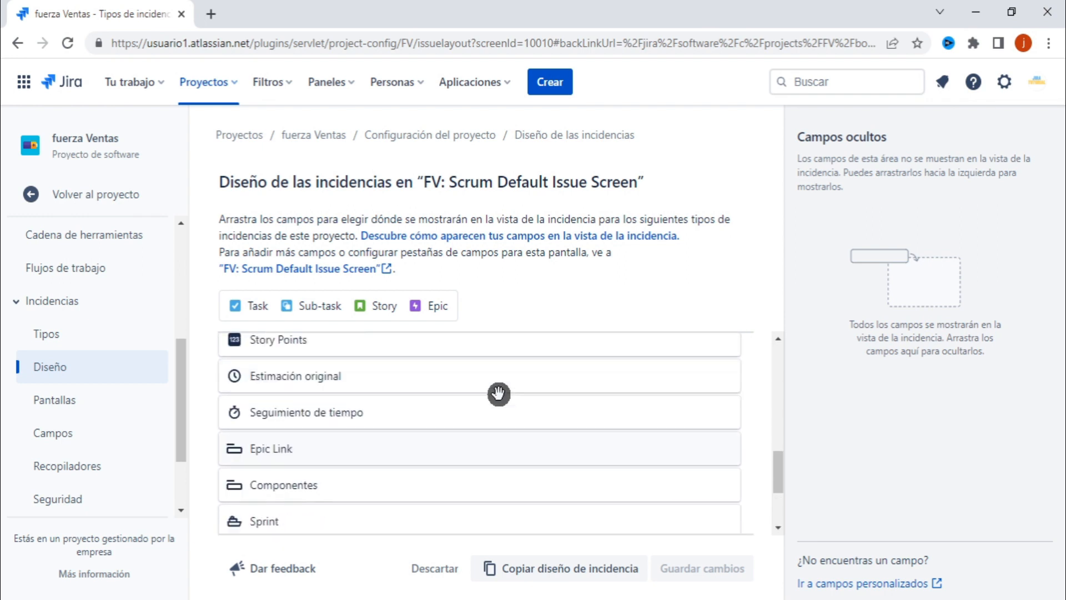
Step: Return to the fuerza Ventas project and open the Resumen page of its project settings
left_click(82, 197)
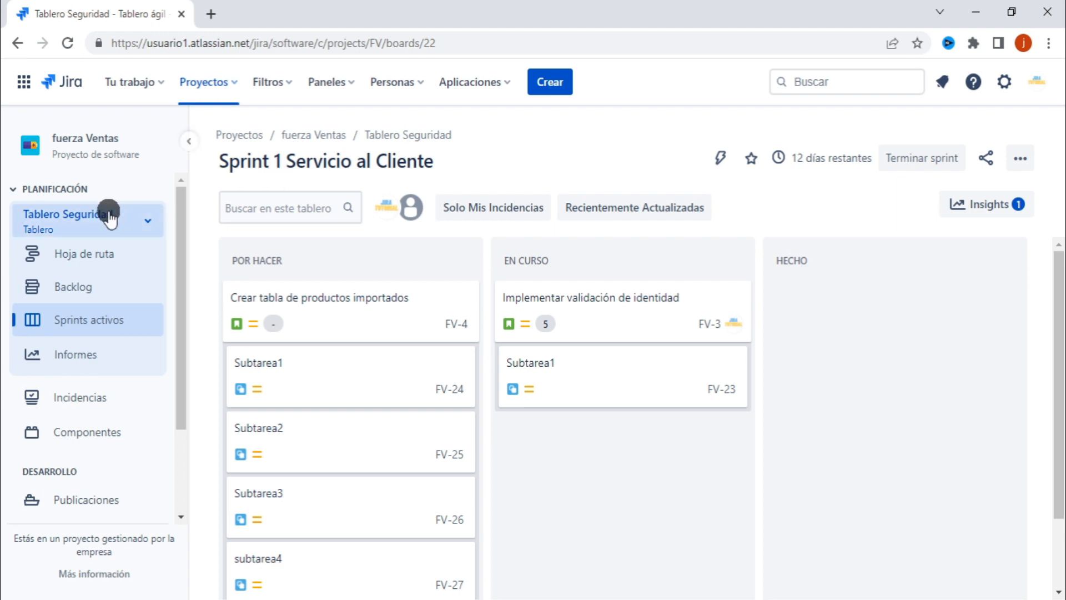
scroll(60, 283, "down", 2)
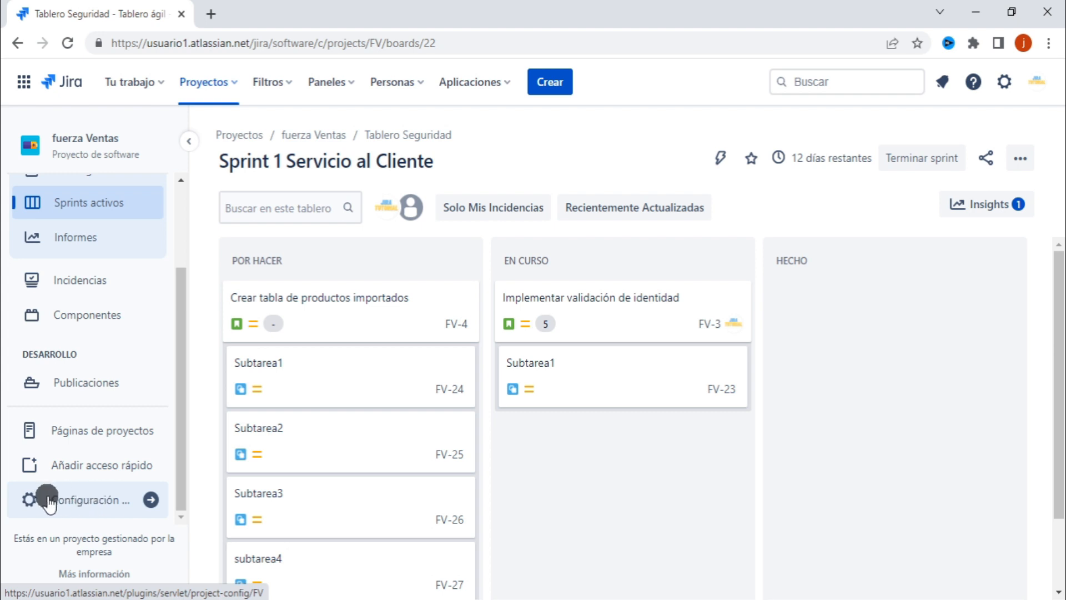
left_click(86, 499)
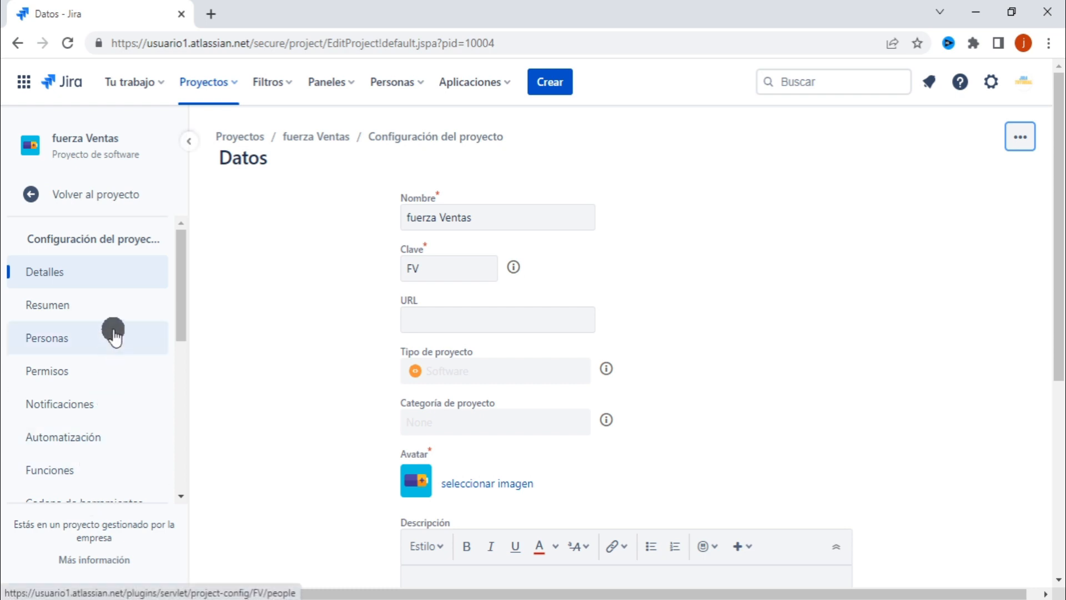
left_click(47, 307)
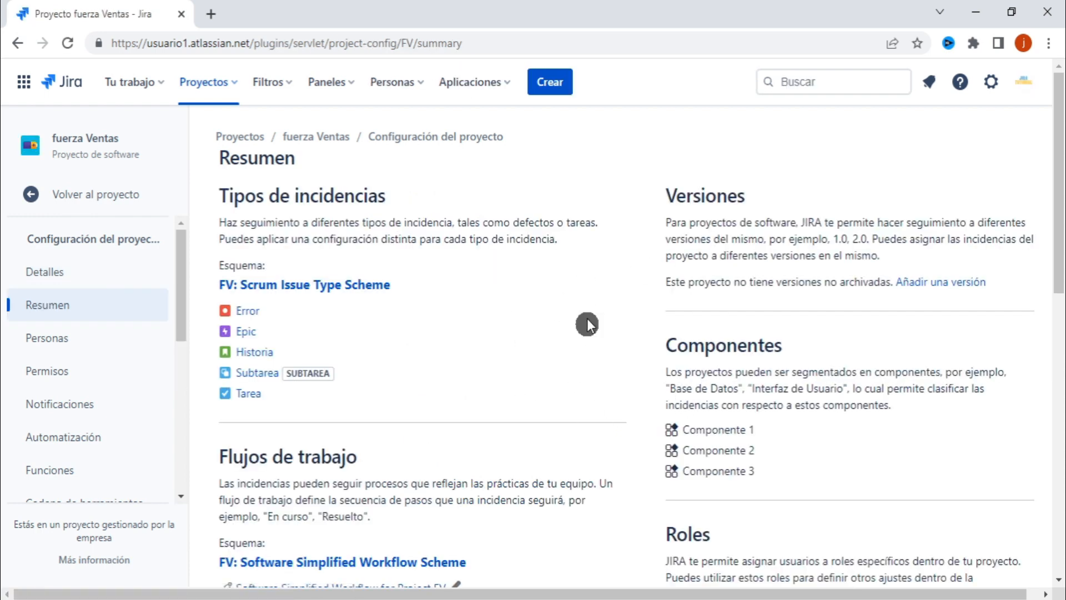
Step: Examine the project summary's schemes for issue types, workflows, screens, fields, permissions and notifications, ending at the Pantallas section
scroll(574, 294, "down", 10)
scroll(573, 294, "down", 2)
scroll(573, 294, "up", 12)
scroll(591, 311, "down", 3)
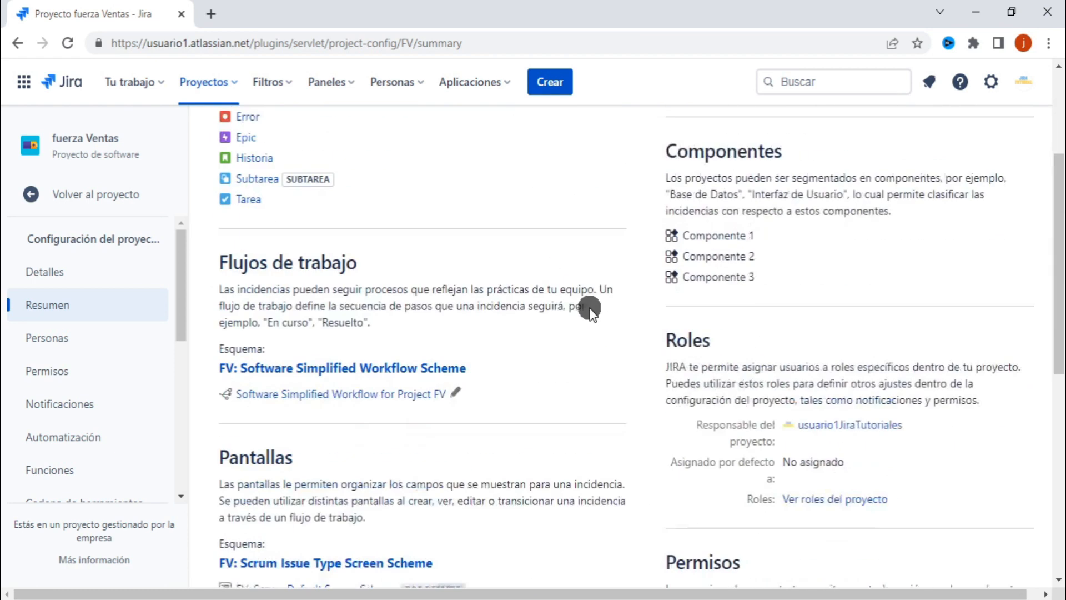
scroll(590, 311, "down", 1)
scroll(574, 273, "down", 3)
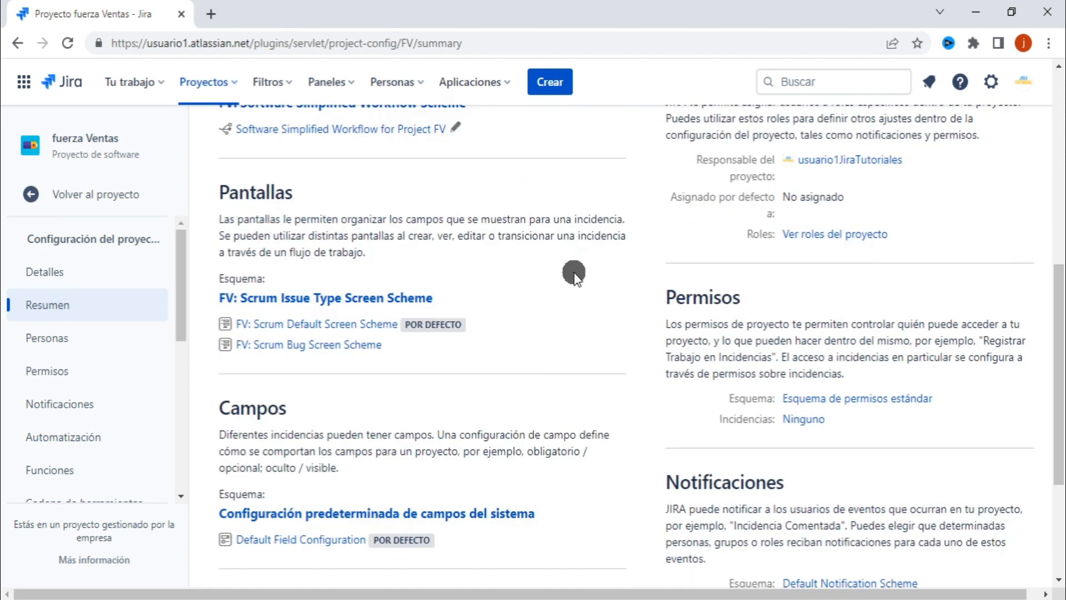
scroll(527, 391, "down", 3)
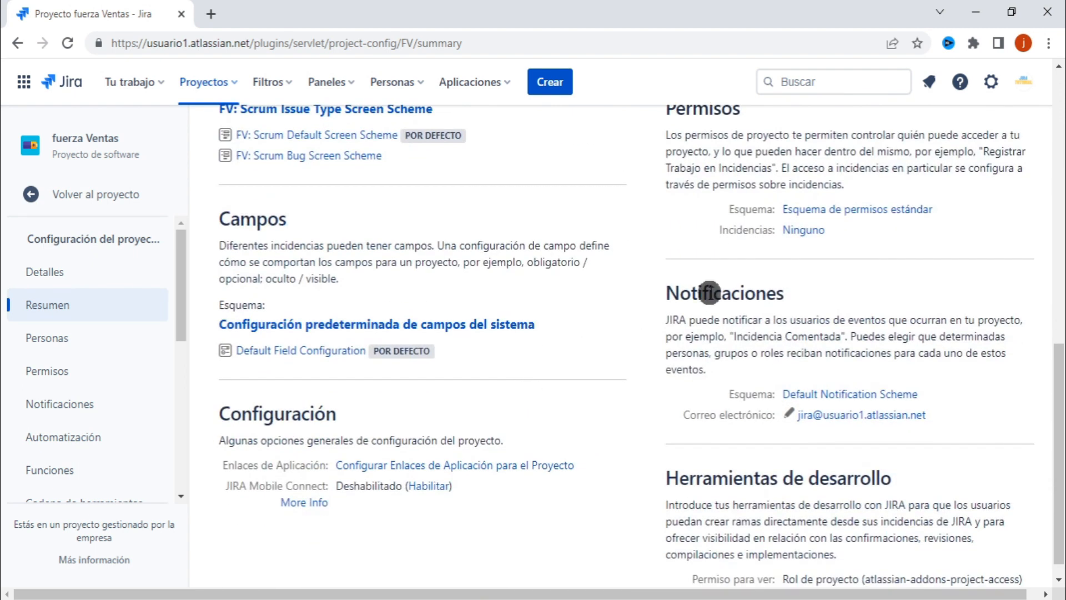
scroll(558, 289, "up", 1)
scroll(558, 289, "up", 10)
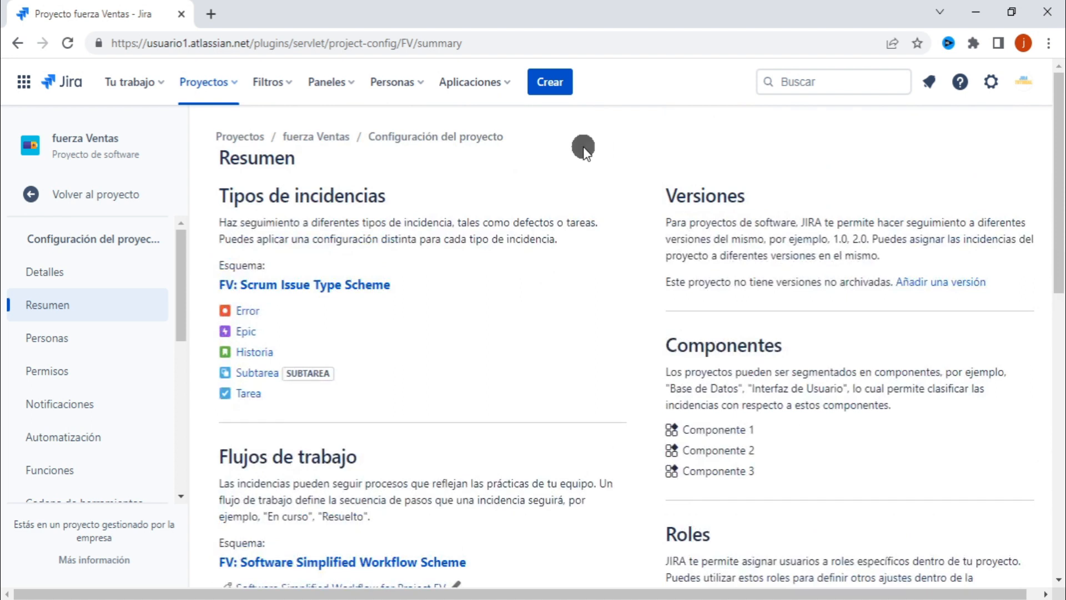
scroll(552, 270, "down", 6)
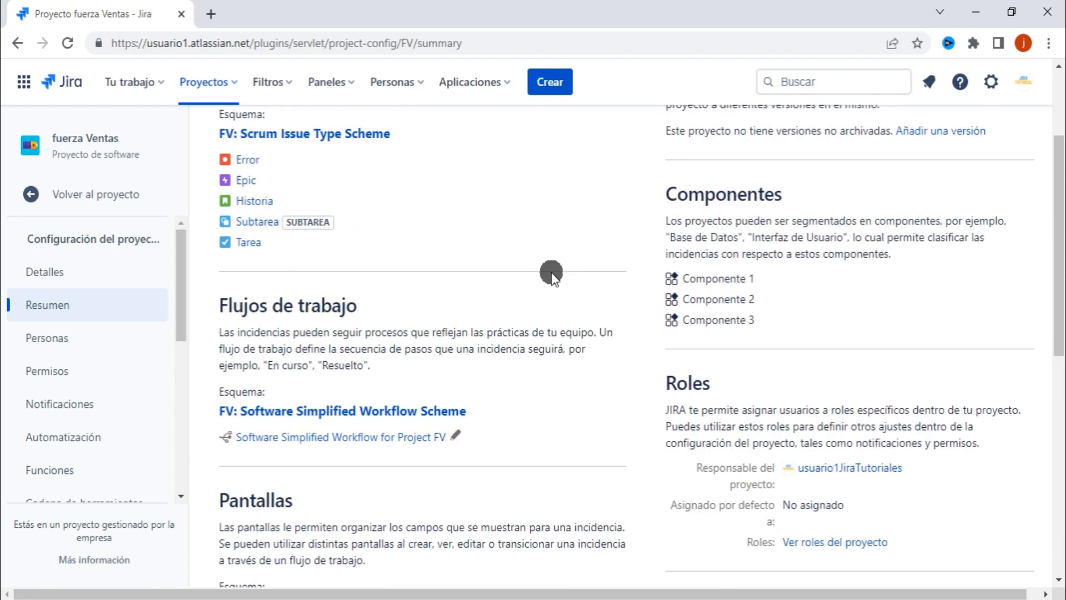
scroll(552, 274, "down", 2)
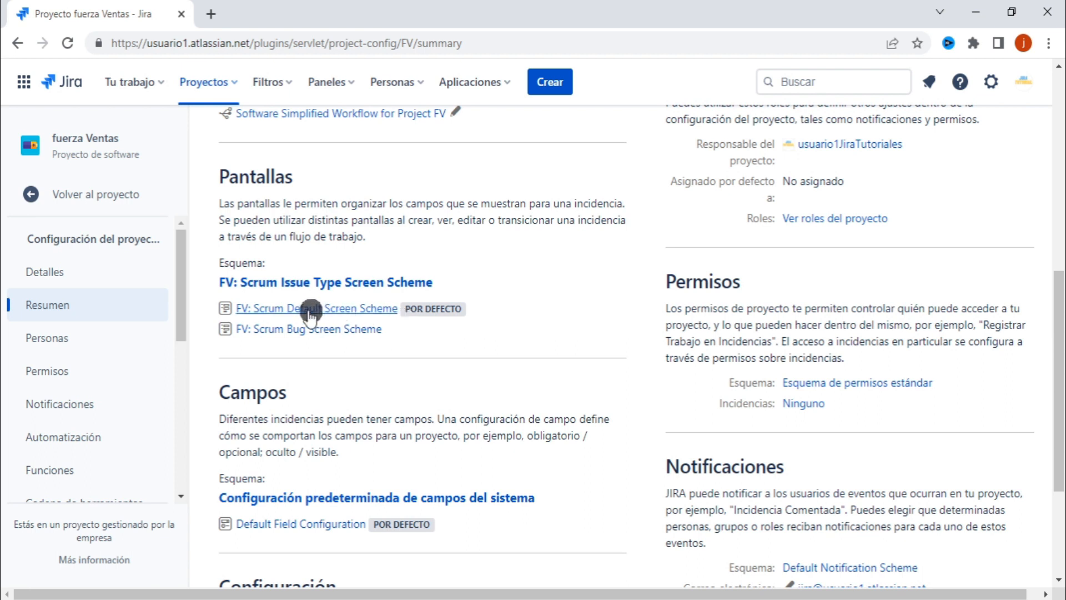
Step: Open FV: Scrum Default Issue Screen through the FV: Scrum Default Screen Scheme and review its list of fields
left_click(289, 308)
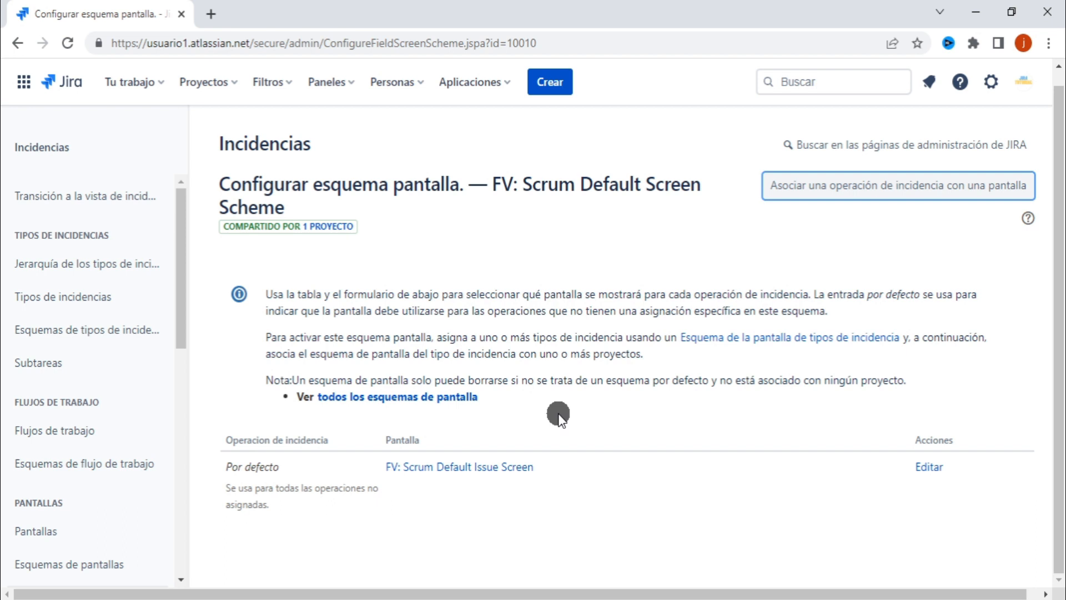
left_click(465, 467)
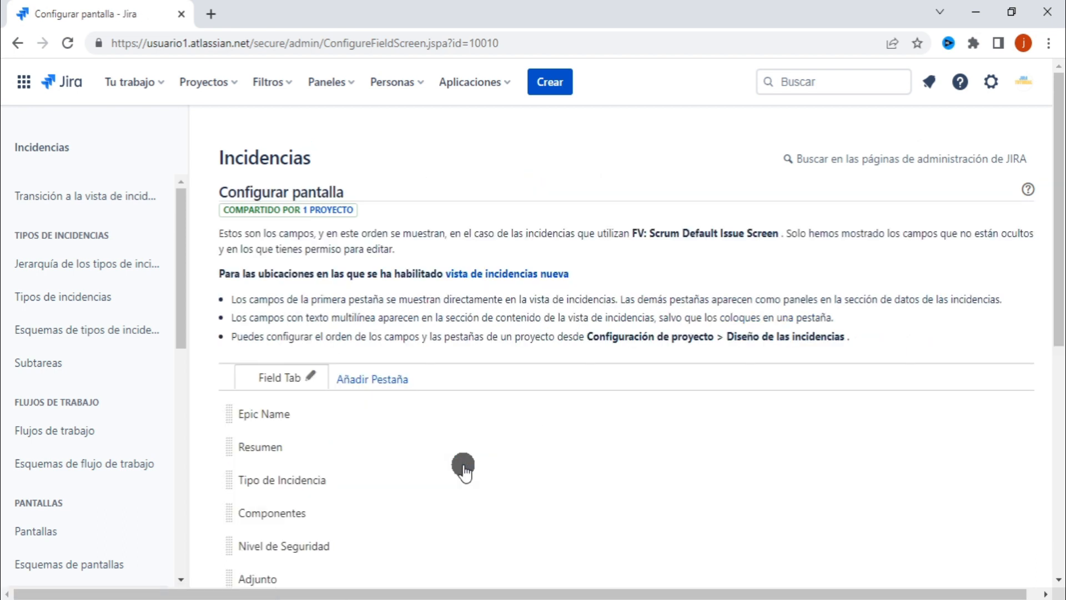
scroll(686, 411, "down", 2)
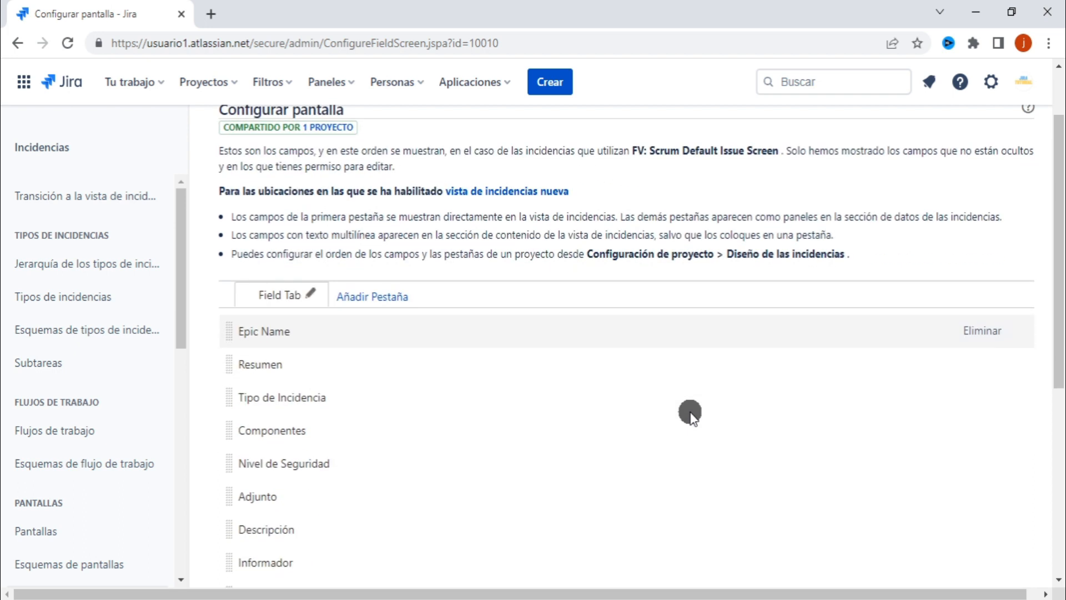
scroll(545, 440, "down", 3)
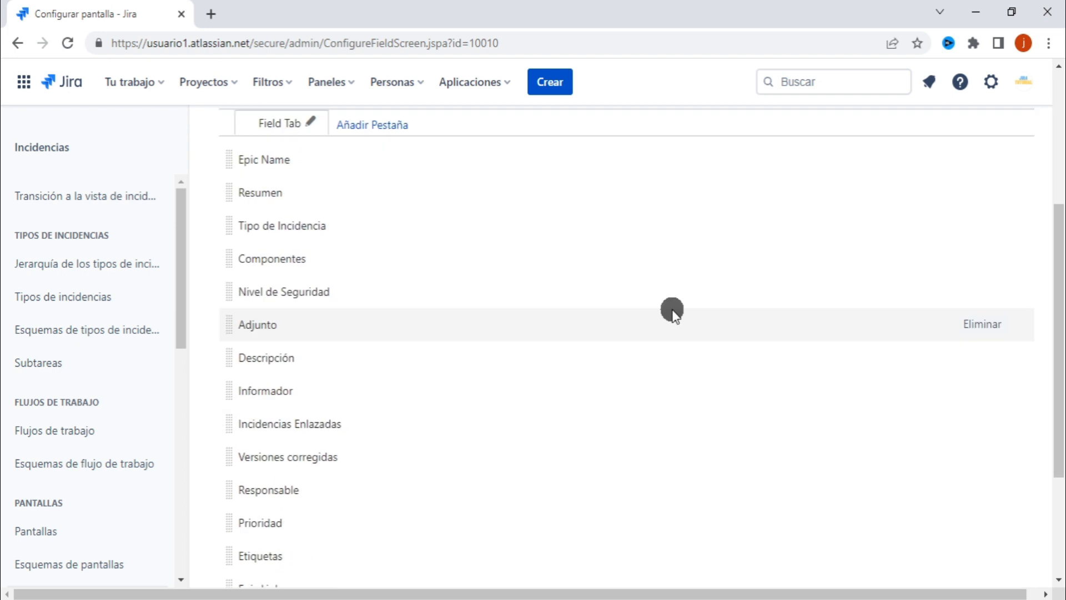
scroll(655, 303, "down", 2)
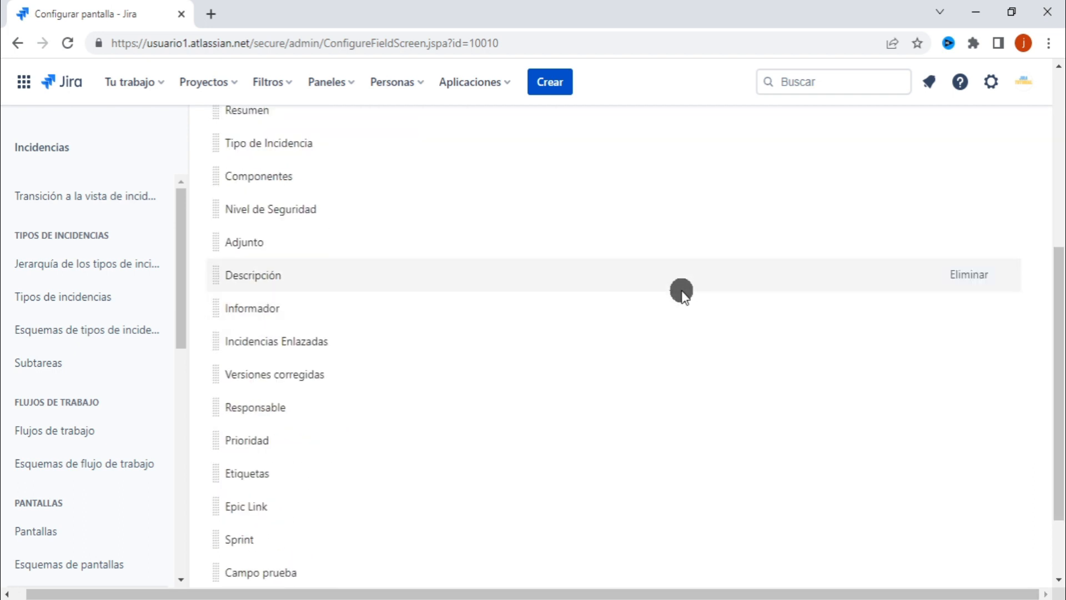
scroll(683, 294, "down", 2)
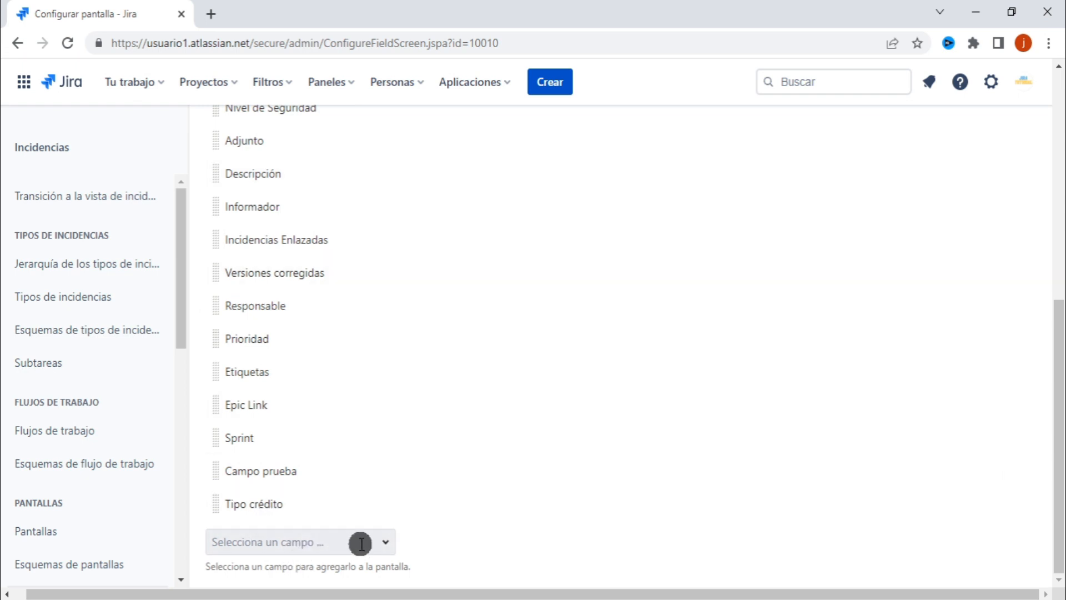
scroll(465, 439, "up", 5)
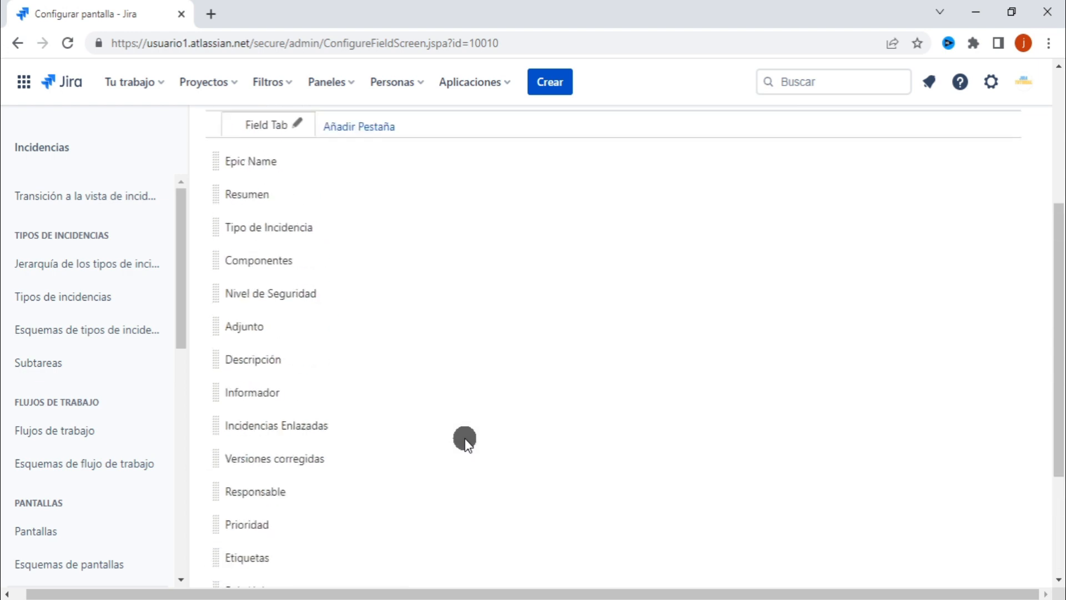
scroll(465, 440, "down", 2)
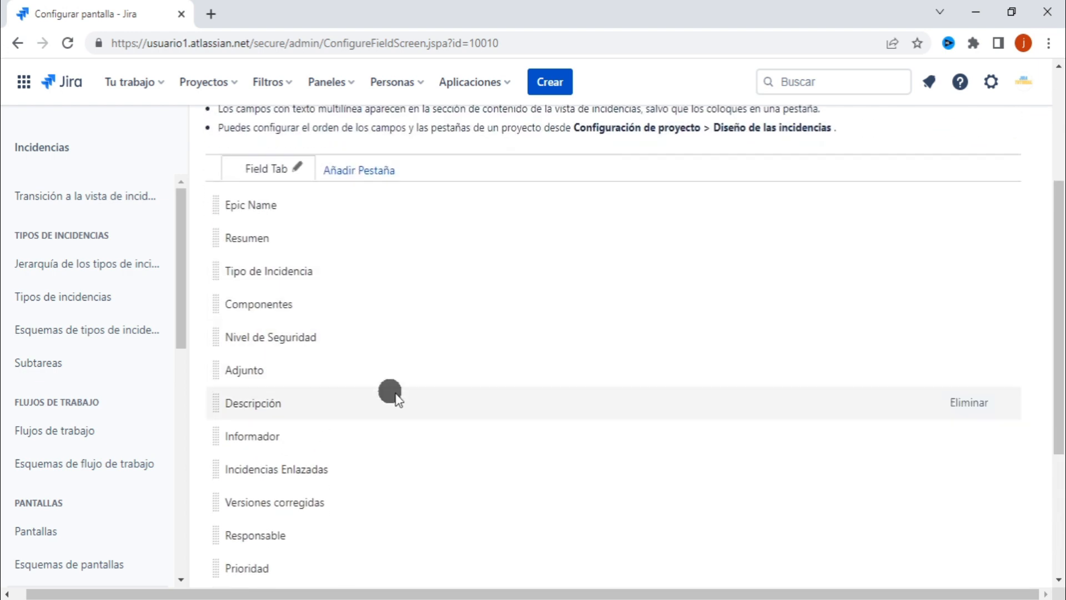
scroll(442, 340, "down", 4)
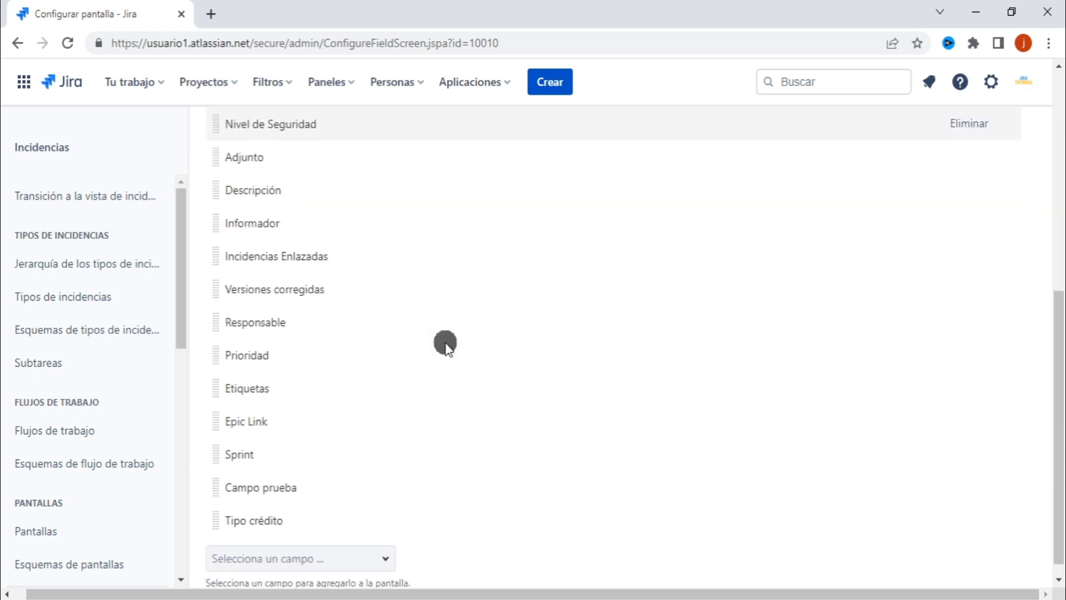
Step: Add the Fecha de vencimiento field to the screen, and return to the screen scheme configuration
left_click(289, 542)
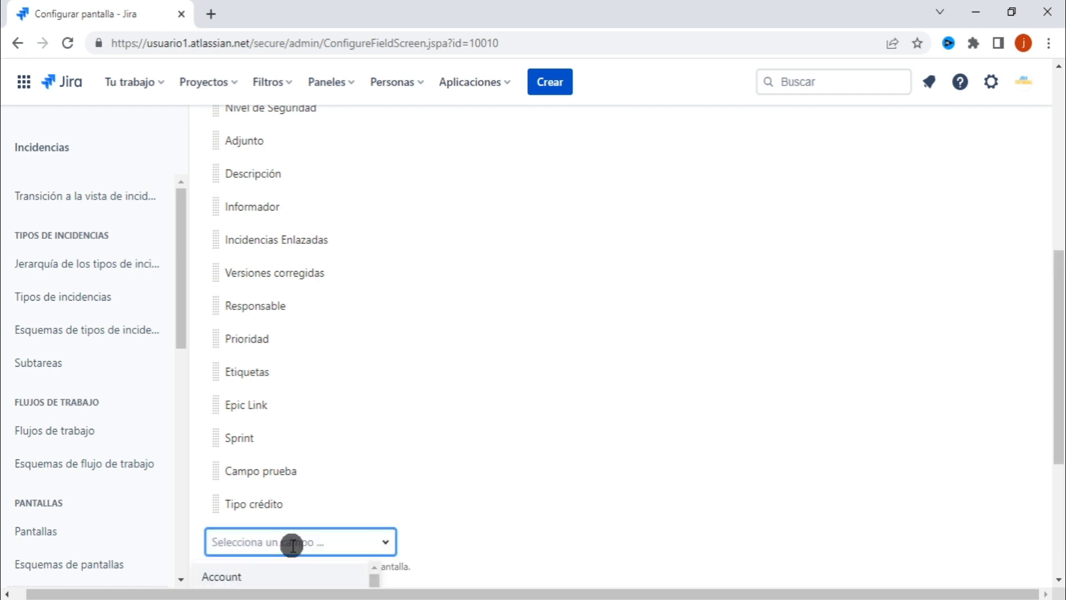
type("Fecha de")
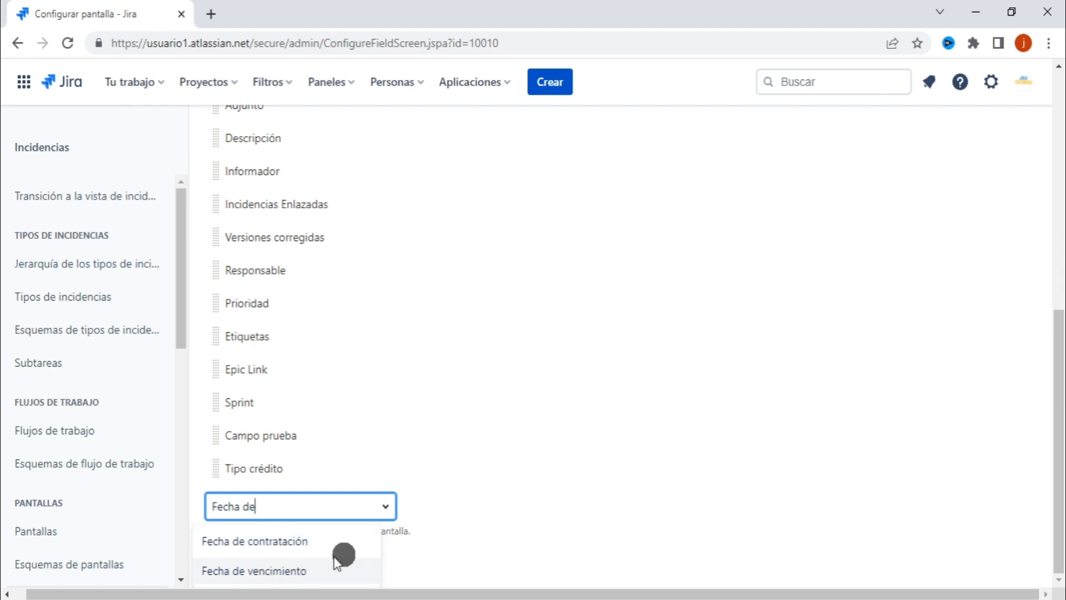
left_click(251, 571)
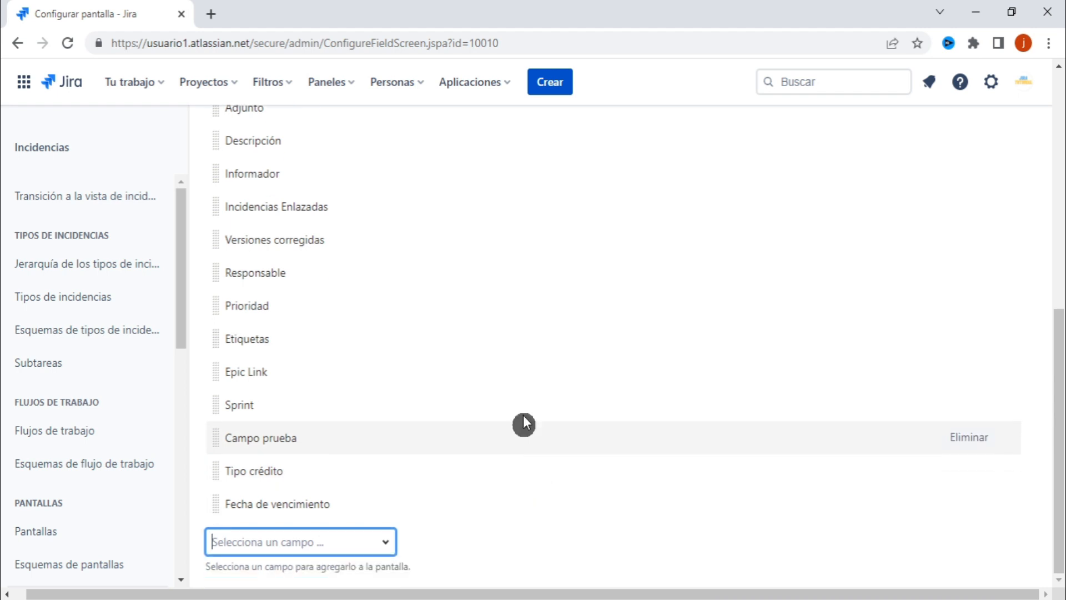
scroll(522, 389, "up", 8)
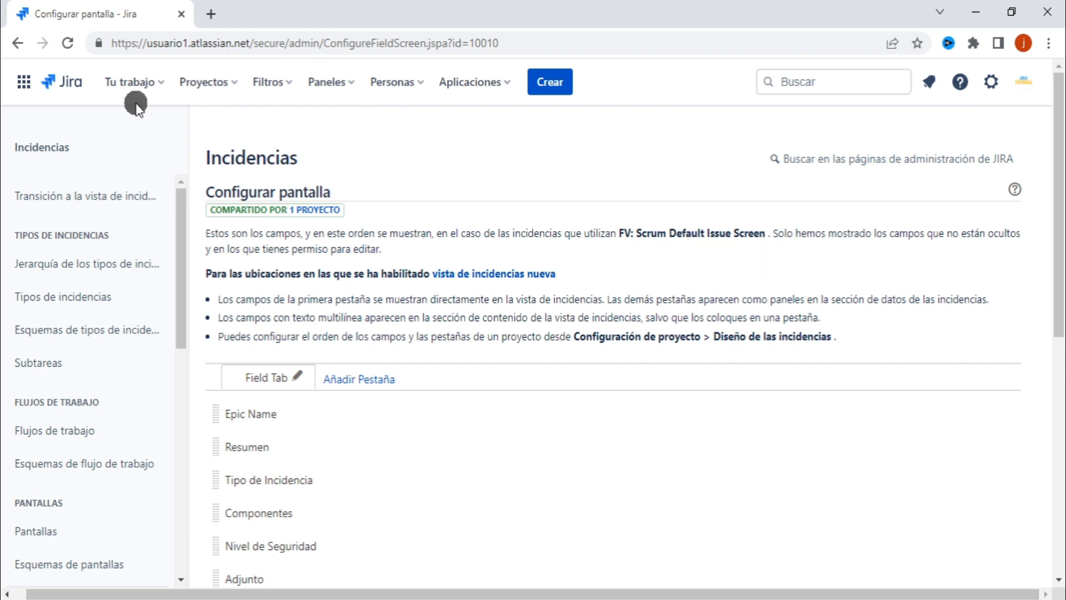
left_click(17, 44)
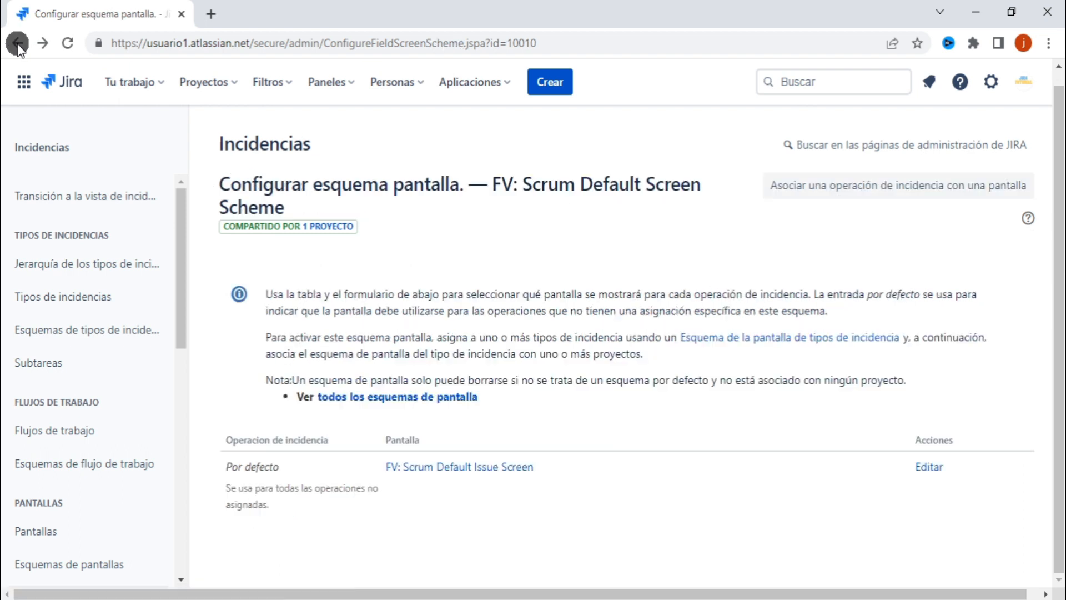
Step: Return to the project summary and open FV: Scrum Bug Screen through the FV: Scrum Bug Screen Scheme
left_click(17, 43)
scroll(536, 228, "up", 4)
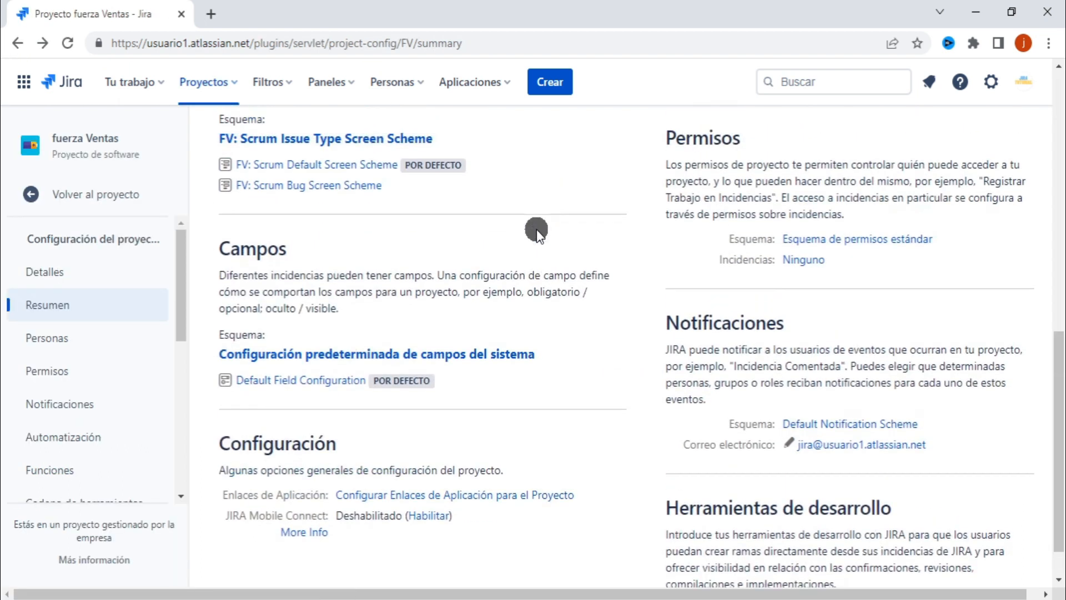
scroll(537, 229, "up", 1)
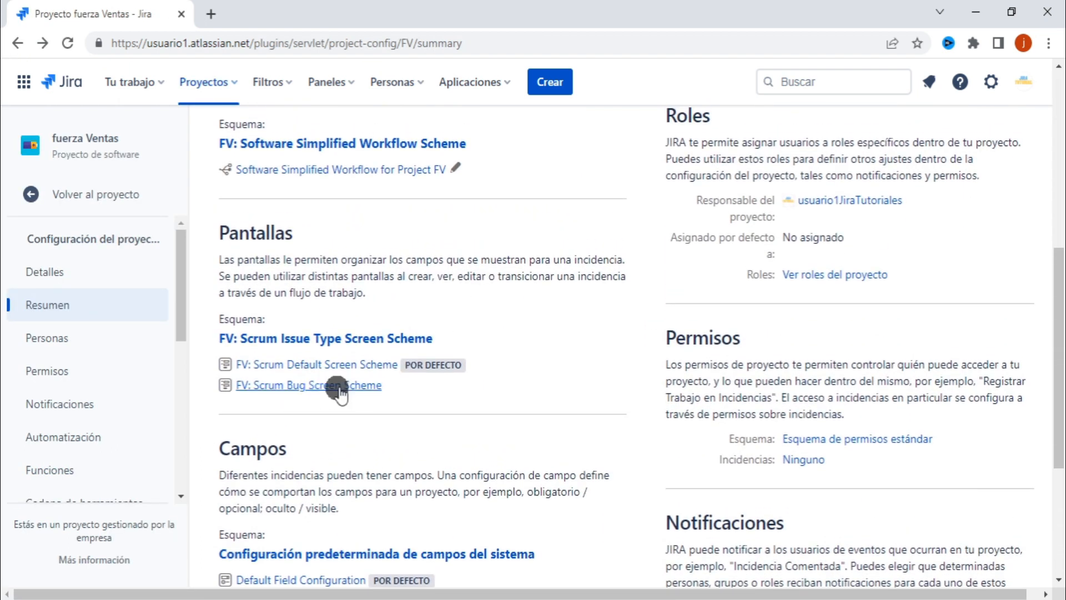
left_click(310, 386)
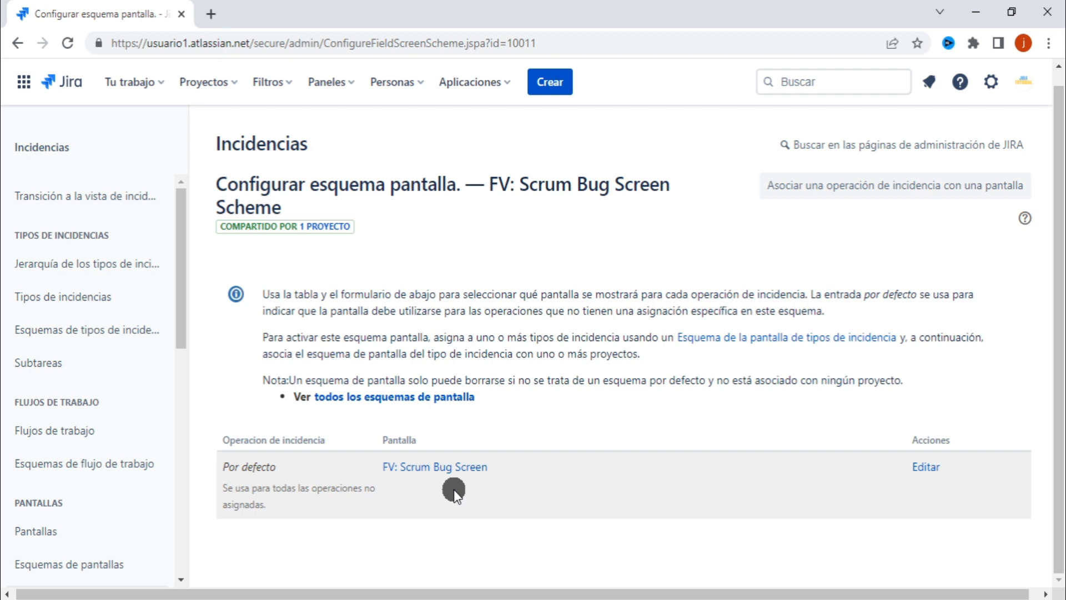
left_click(444, 468)
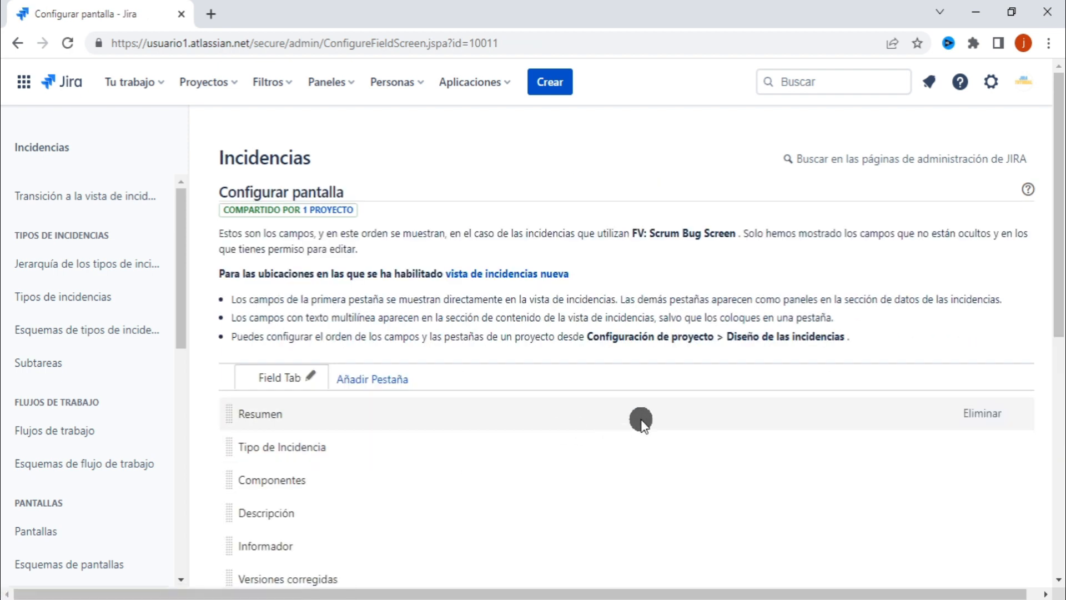
Step: Add the Fecha de vencimiento field to FV: Scrum Bug Screen
scroll(612, 429, "down", 7)
scroll(641, 425, "down", 1)
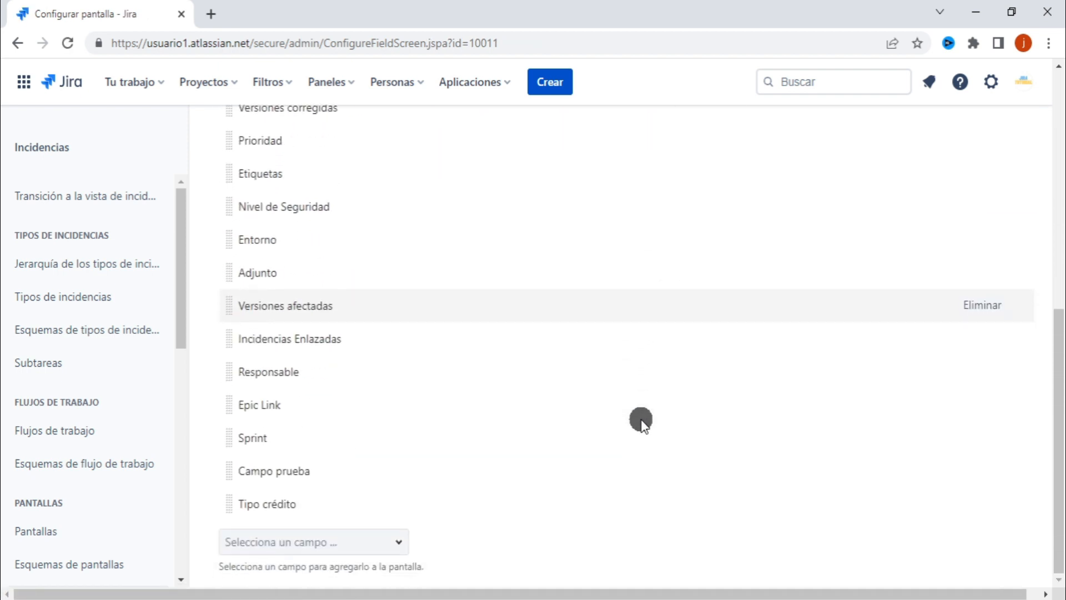
left_click(307, 541)
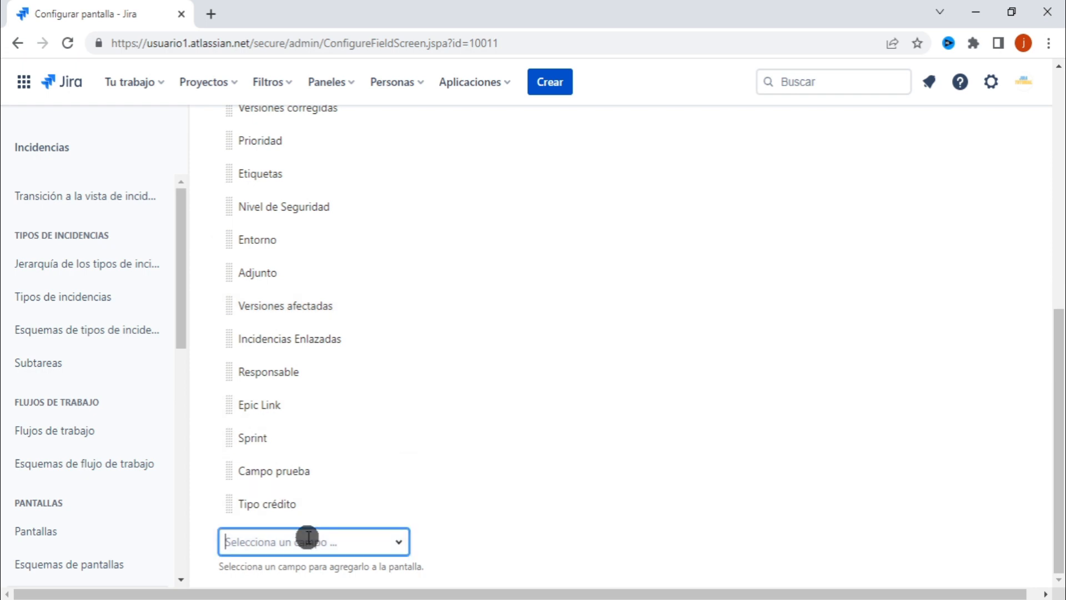
type("Fecha de")
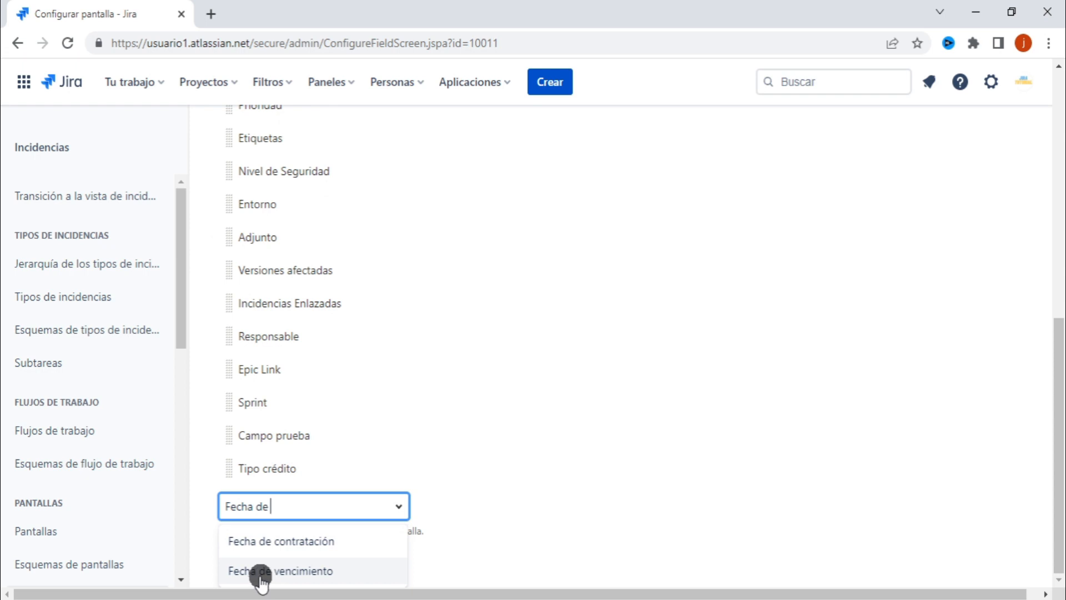
left_click(314, 572)
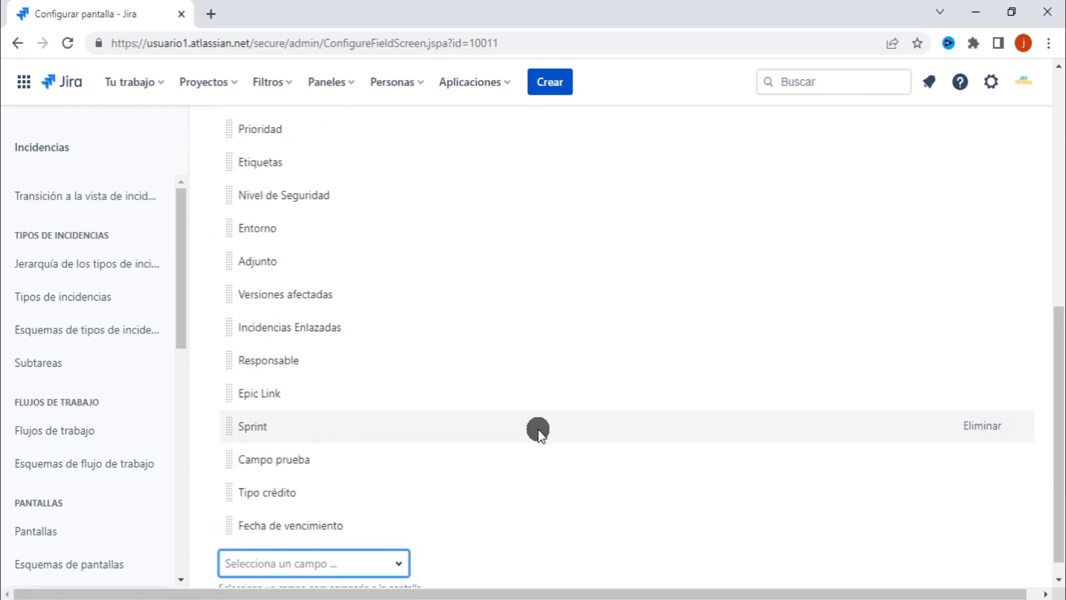
scroll(538, 429, "up", 7)
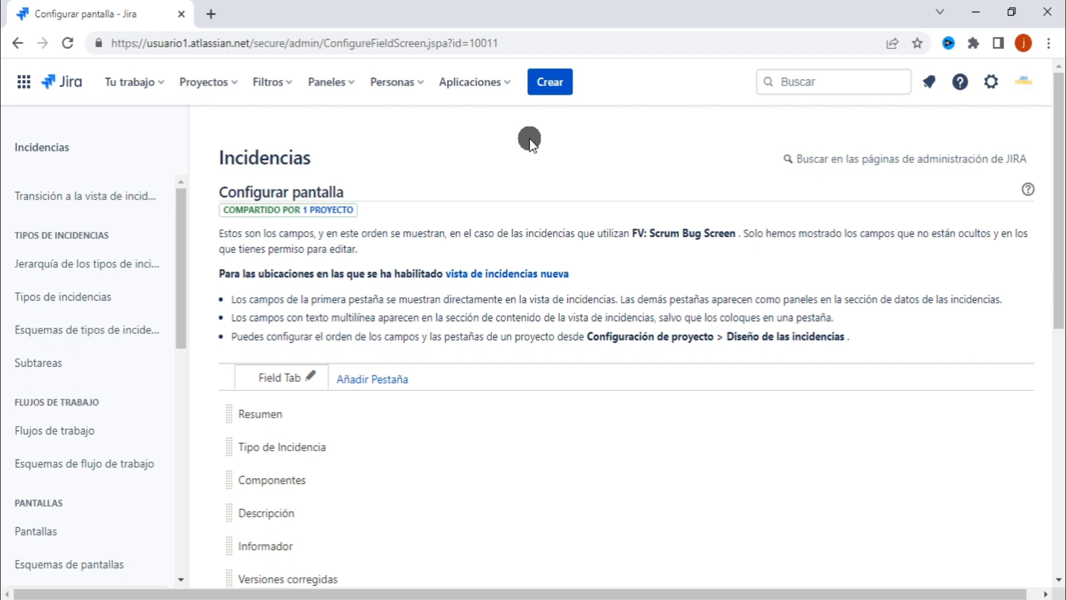
Step: Return to the fuerza Ventas board, check issue FV-4's details for the Fecha de vencimiento field, and close the issue
left_click(223, 83)
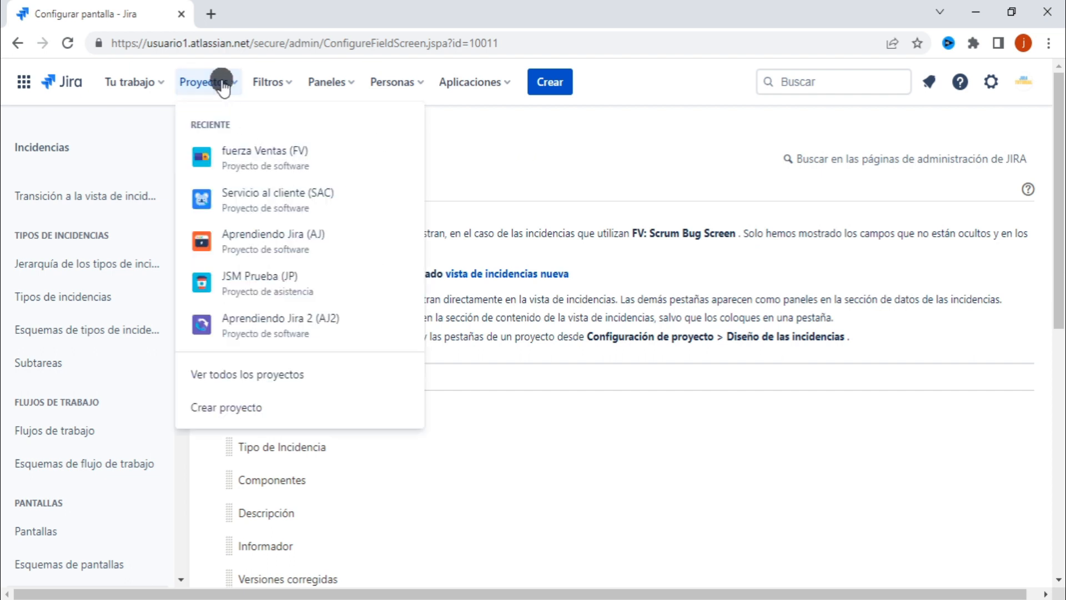
left_click(294, 150)
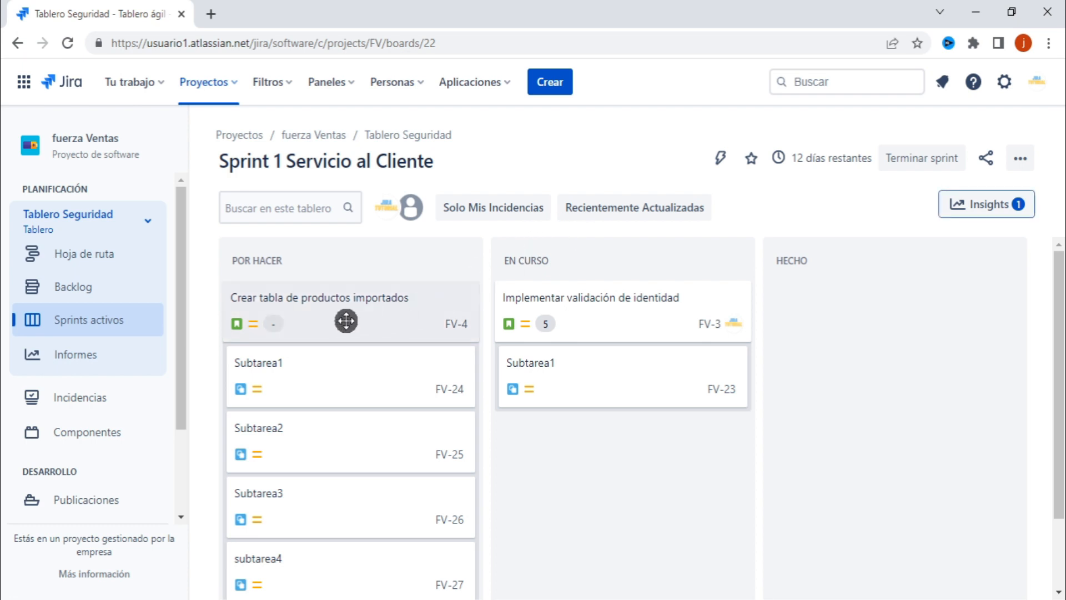
left_click(396, 323)
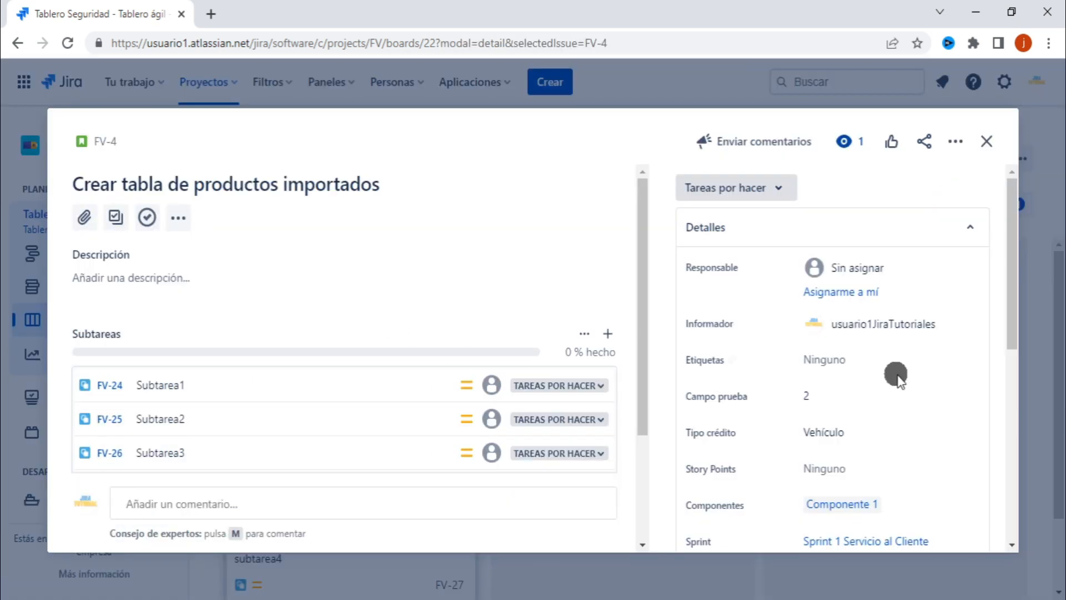
scroll(935, 384, "down", 8)
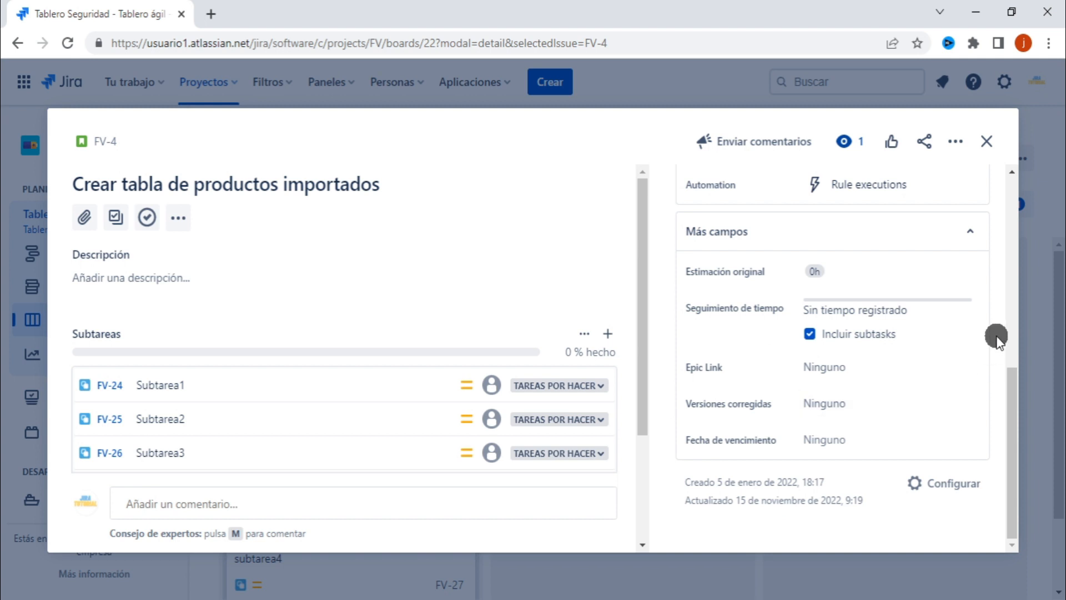
left_click(987, 149)
Step: Start creating a new issue and look through the form's fields for Fecha de vencimiento
left_click(561, 92)
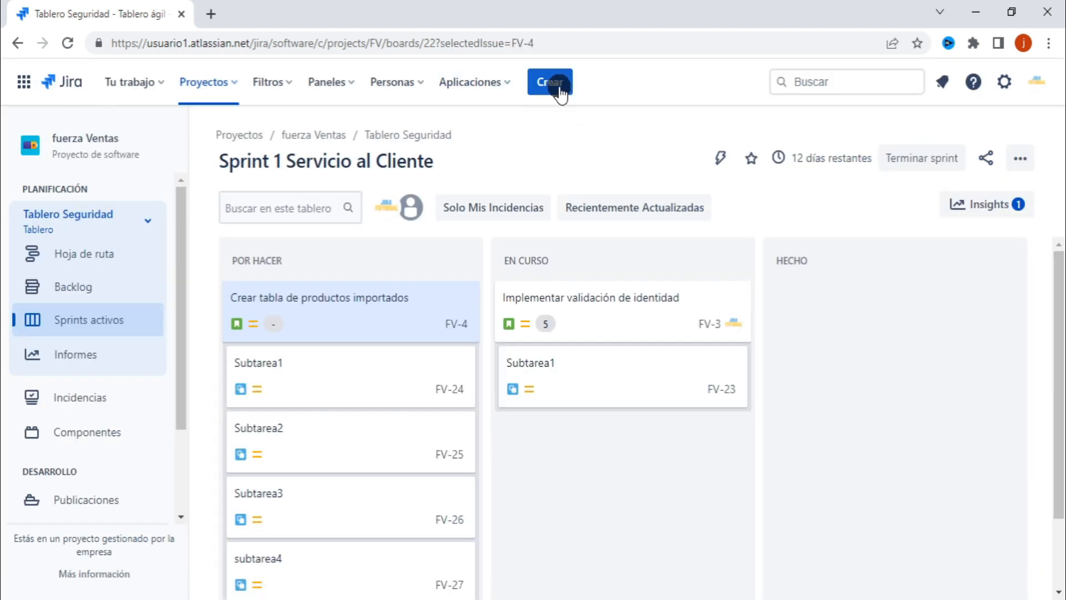
scroll(673, 257, "down", 7)
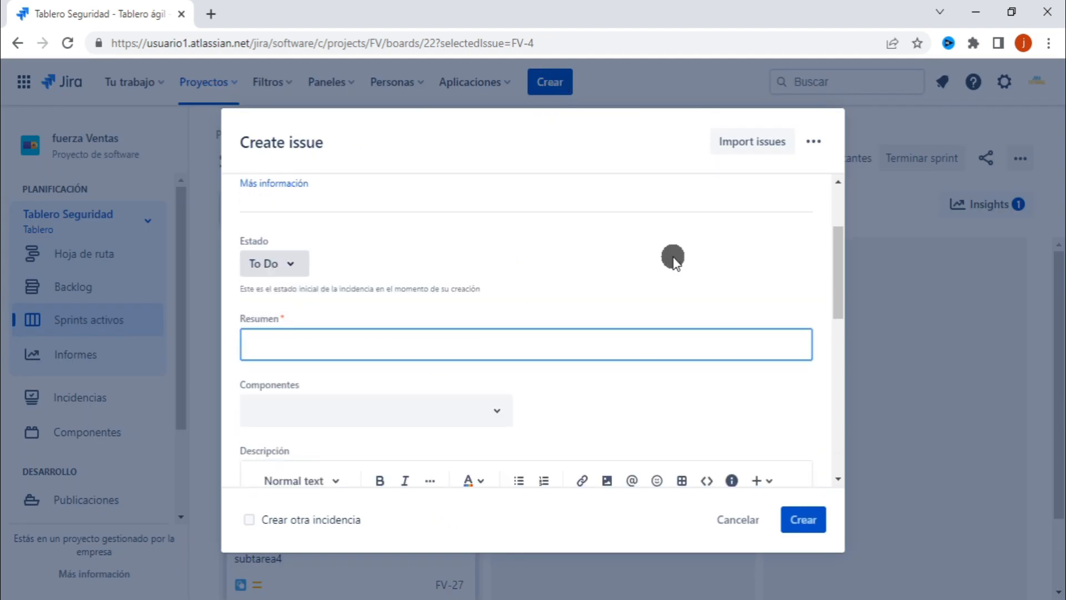
scroll(674, 257, "down", 3)
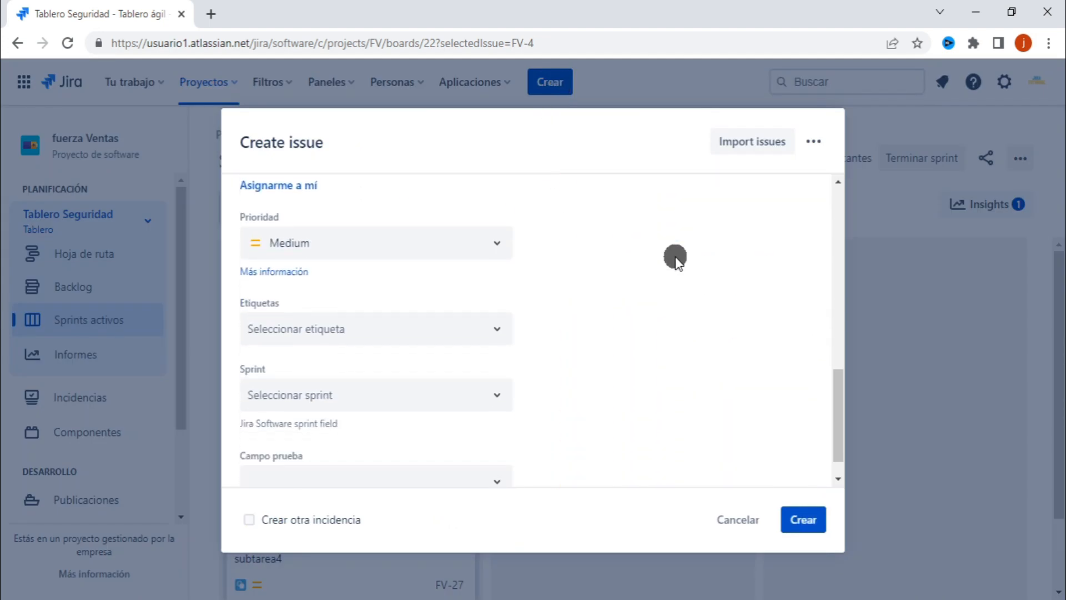
scroll(543, 289, "up", 3)
scroll(542, 287, "up", 5)
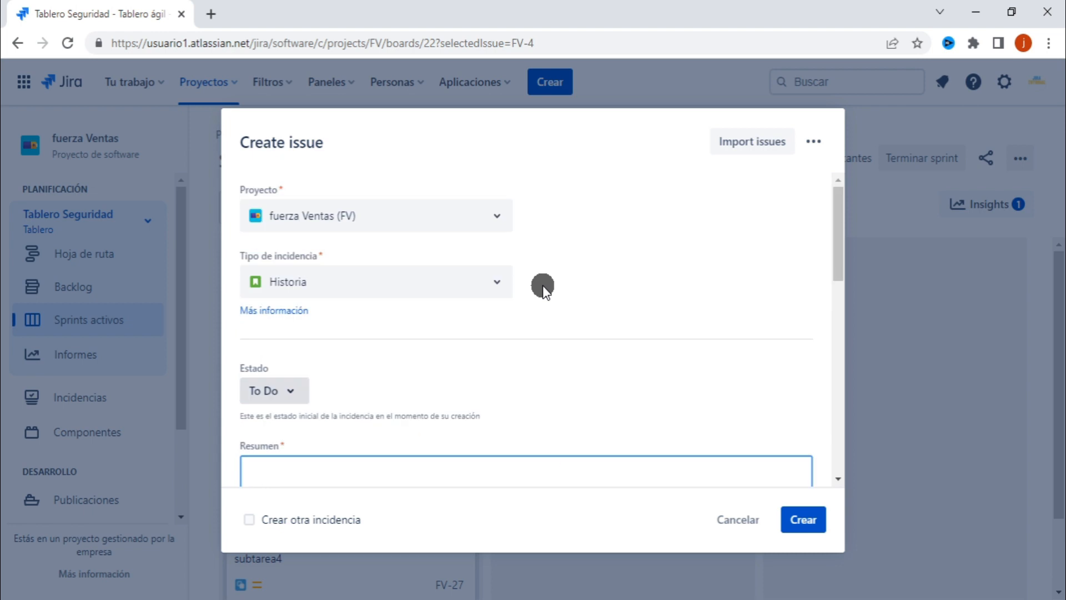
scroll(618, 373, "down", 10)
scroll(636, 311, "up", 10)
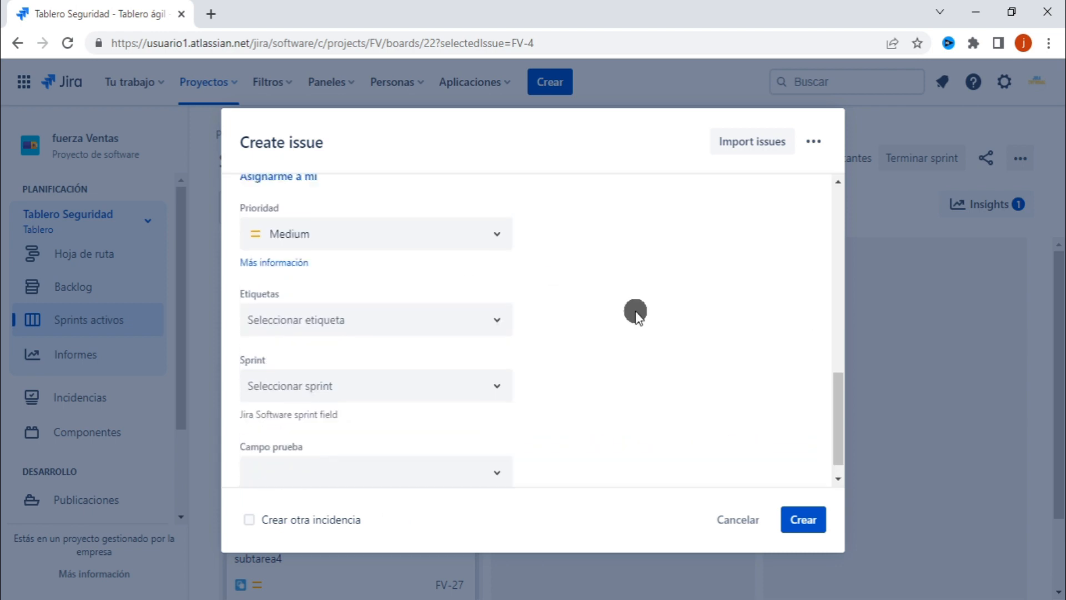
Step: Enable the Fecha de vencimiento field in the issue creation form's displayed fields and apply the selection
left_click(814, 146)
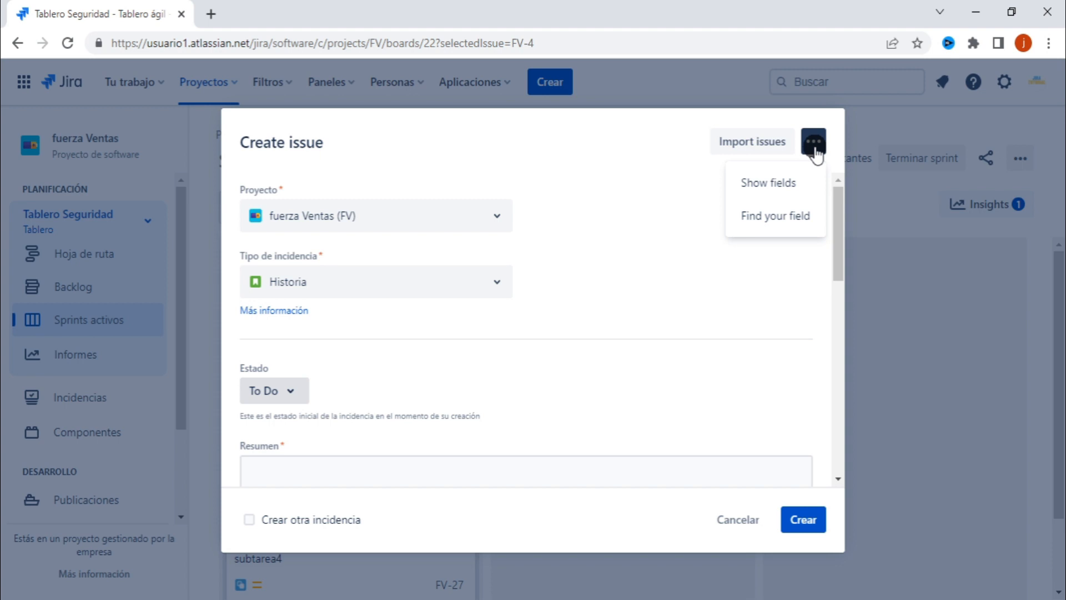
left_click(779, 181)
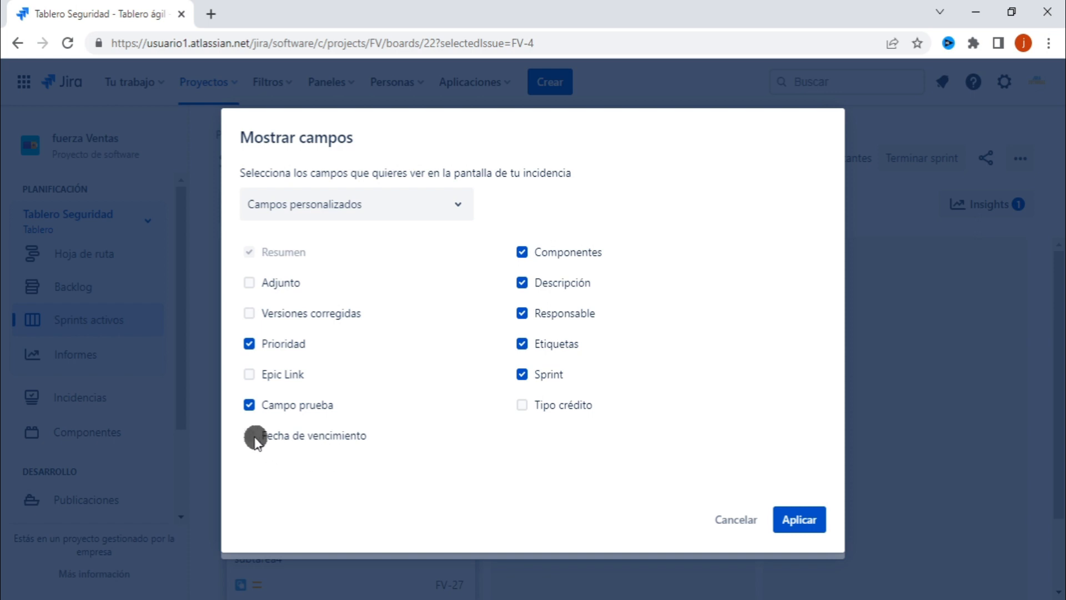
left_click(250, 436)
left_click(789, 521)
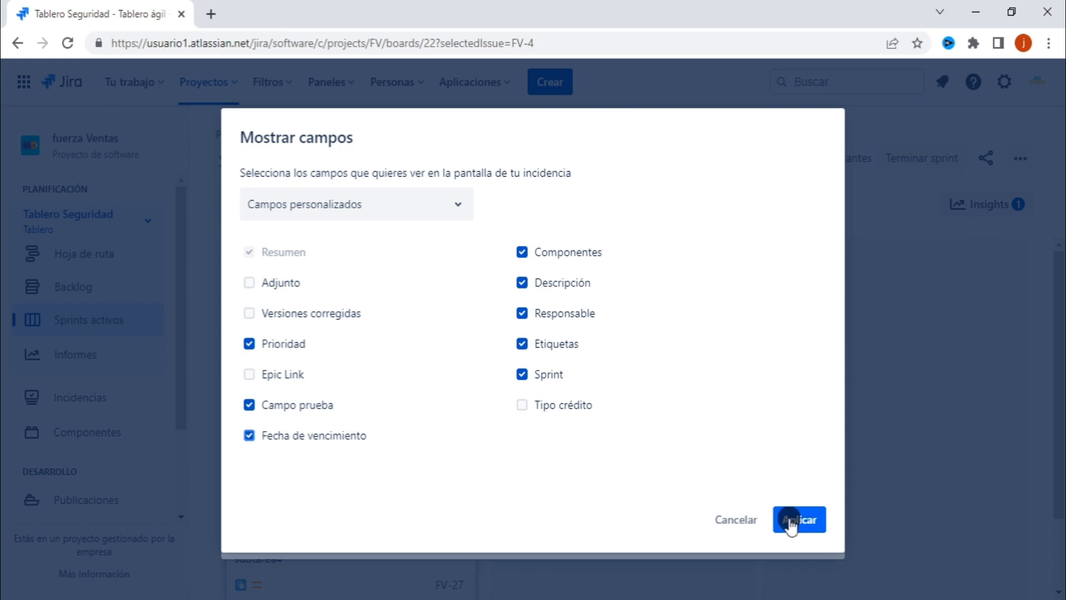
scroll(649, 347, "down", 1)
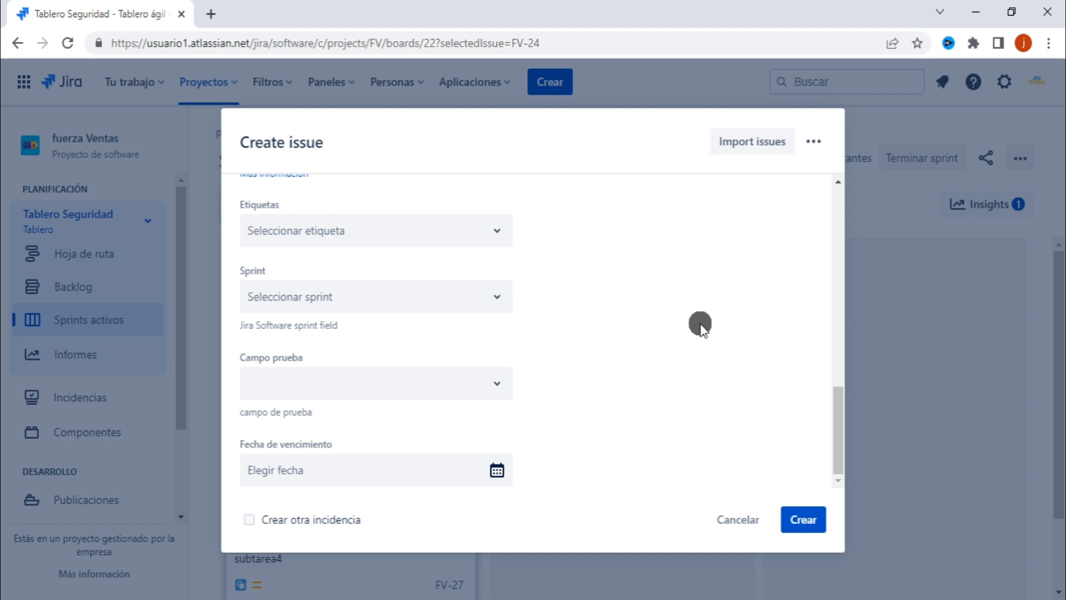
Step: Review which fields are selected for display in the issue creation form, and leave the selection without applying changes
left_click(814, 143)
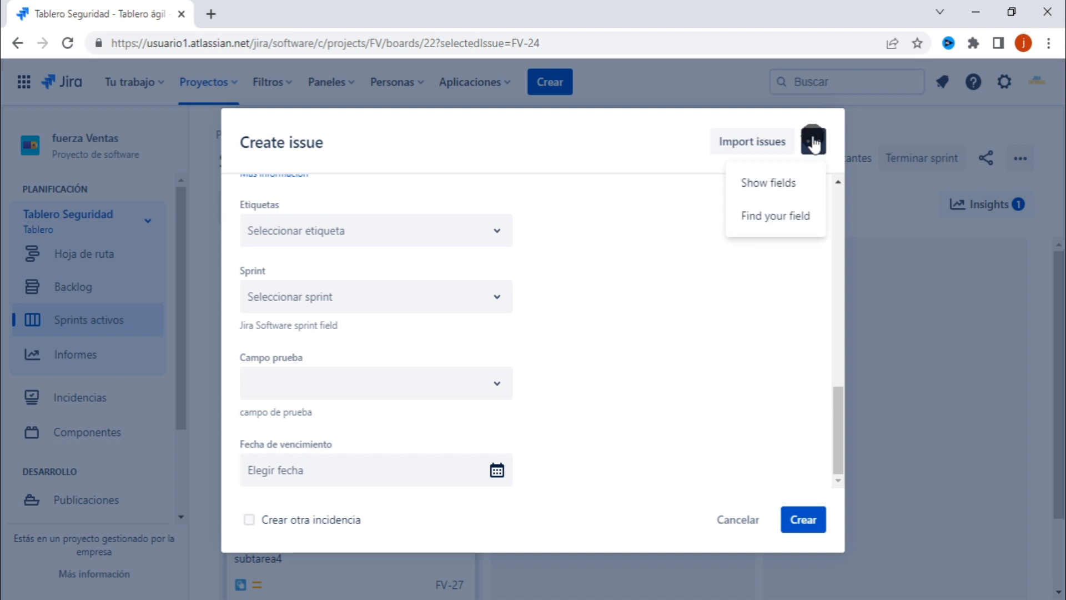
left_click(772, 184)
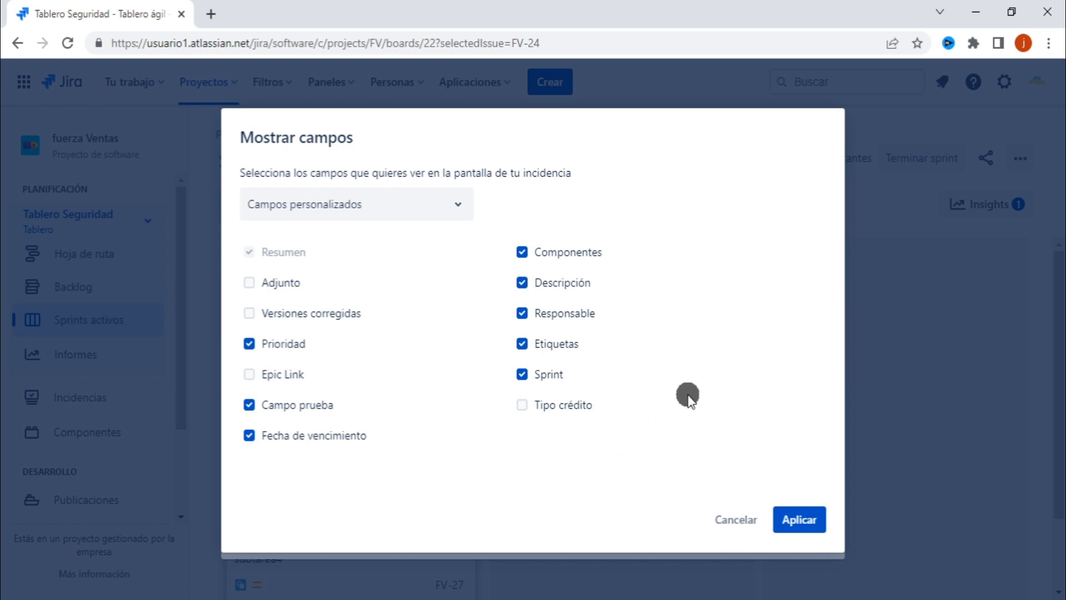
left_click(731, 519)
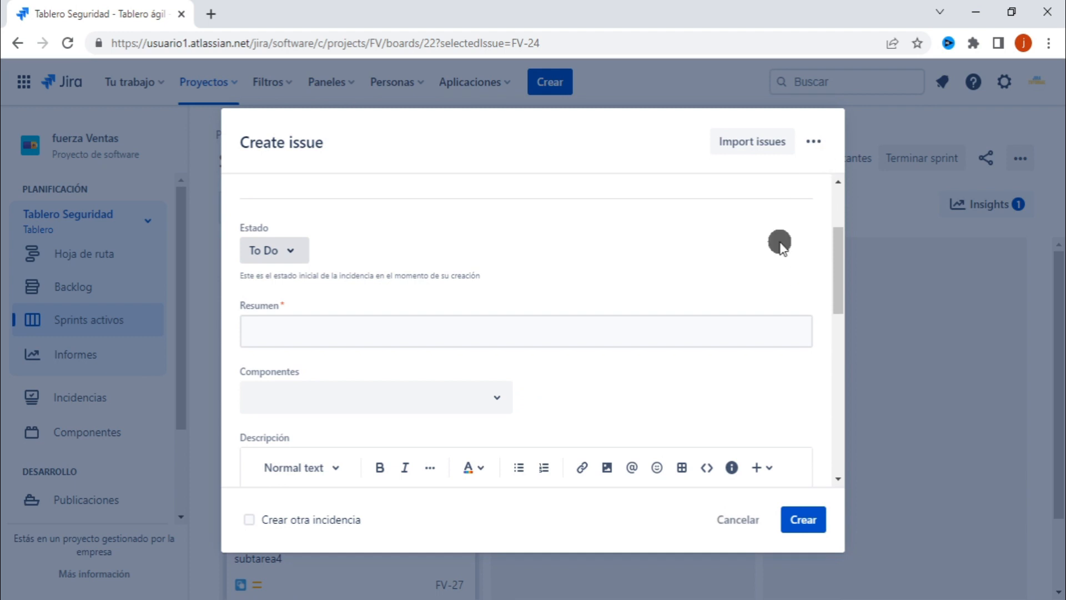
Step: Examine the field configuration, screen and permission details for Fecha de vencimiento with Find your field, and cancel the new issue
left_click(813, 142)
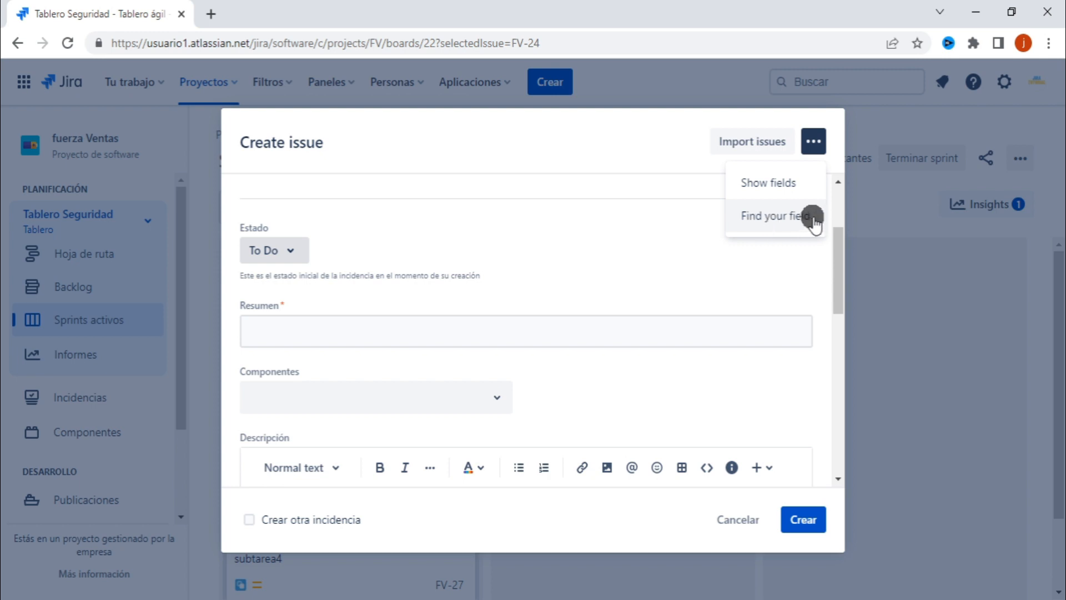
left_click(778, 215)
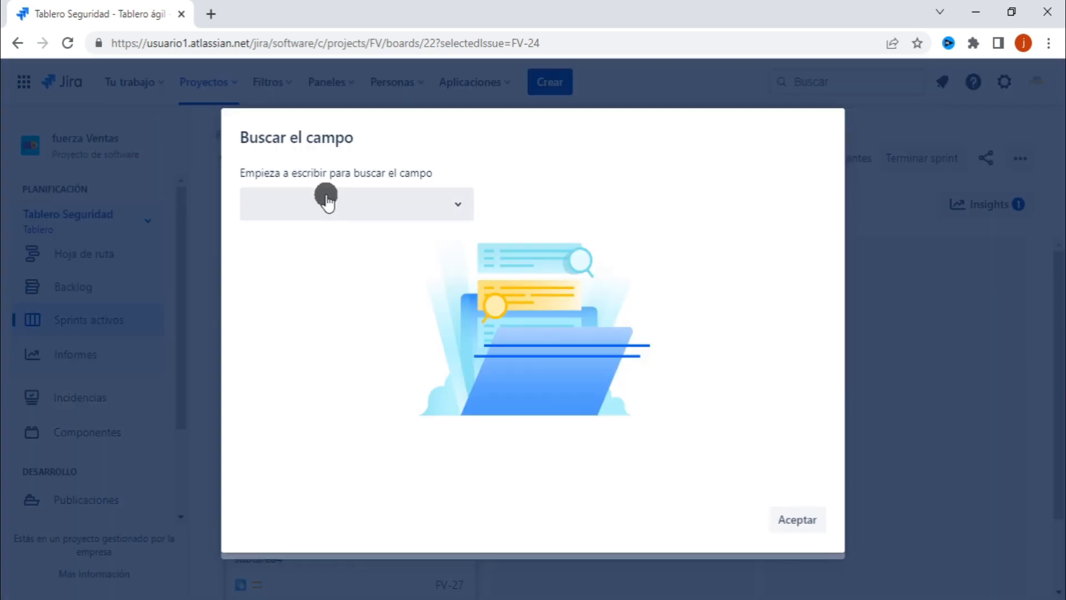
left_click(328, 204)
type("Fech")
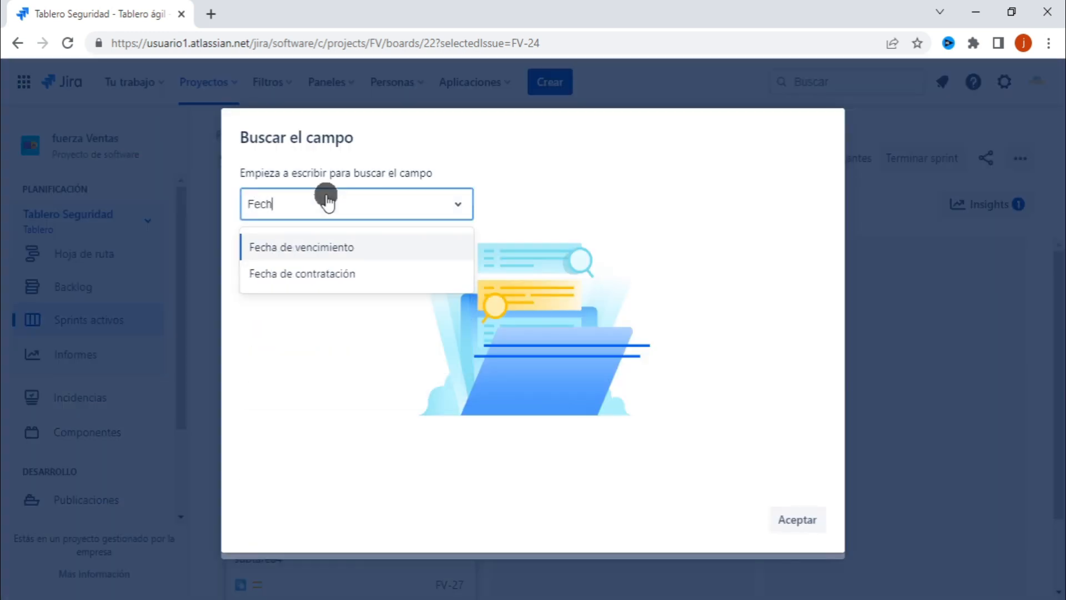
left_click(320, 245)
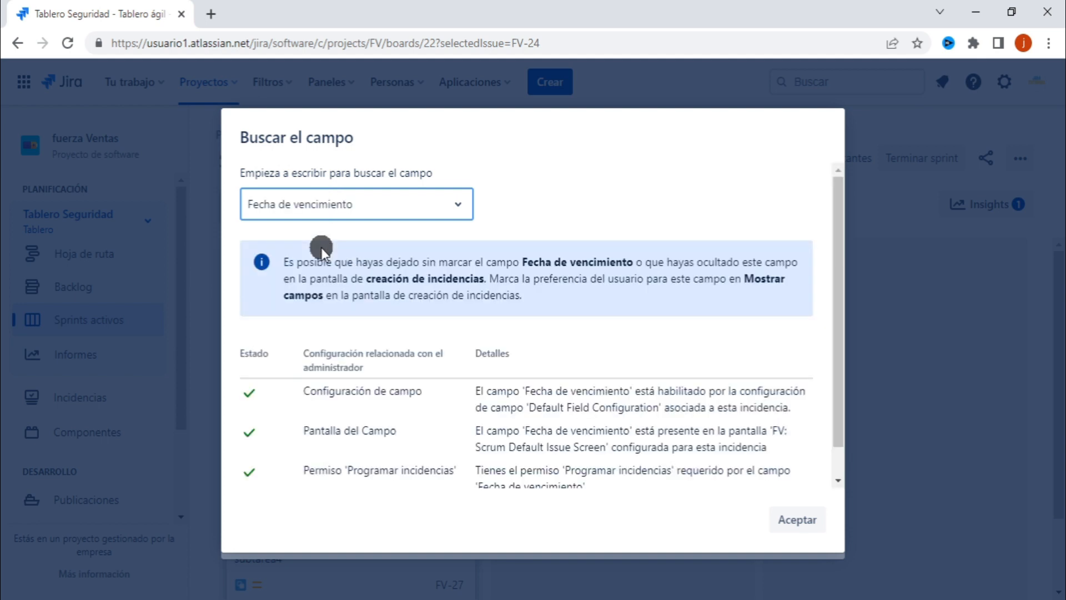
scroll(609, 334, "down", 1)
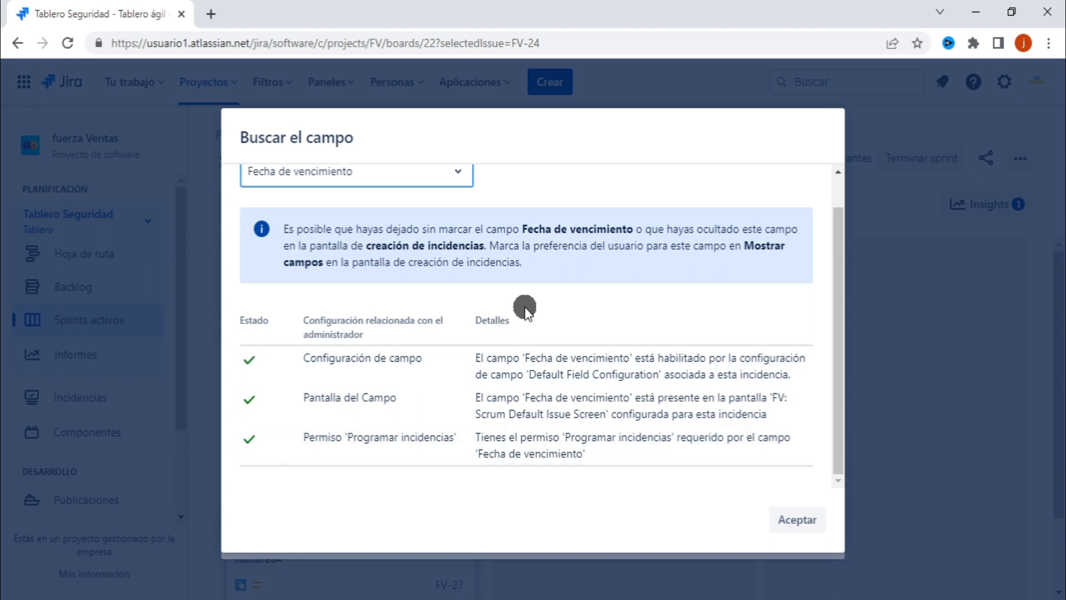
scroll(593, 292, "up", 1)
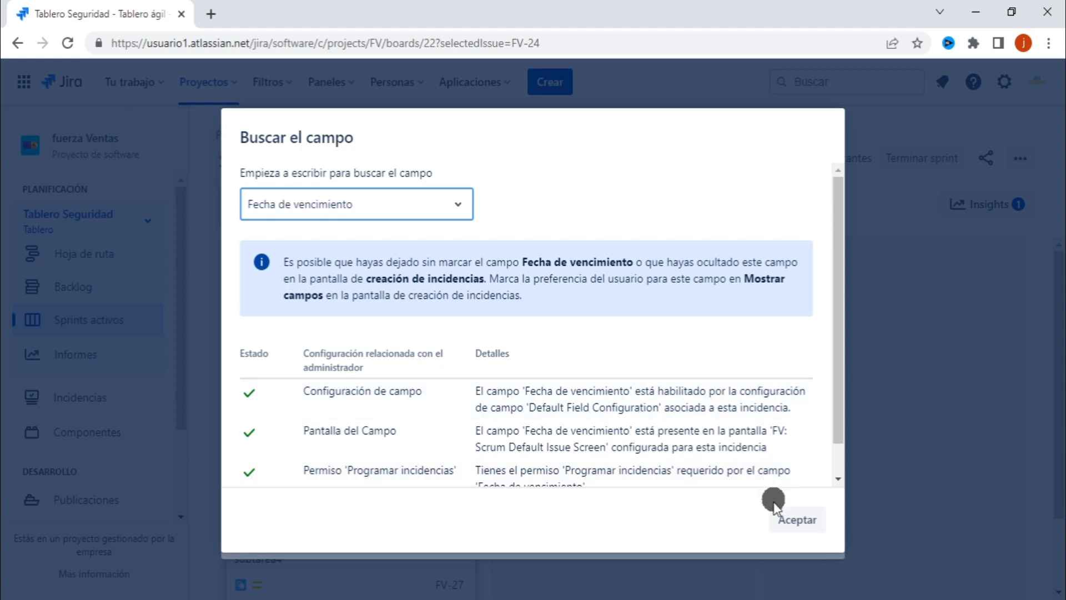
left_click(785, 521)
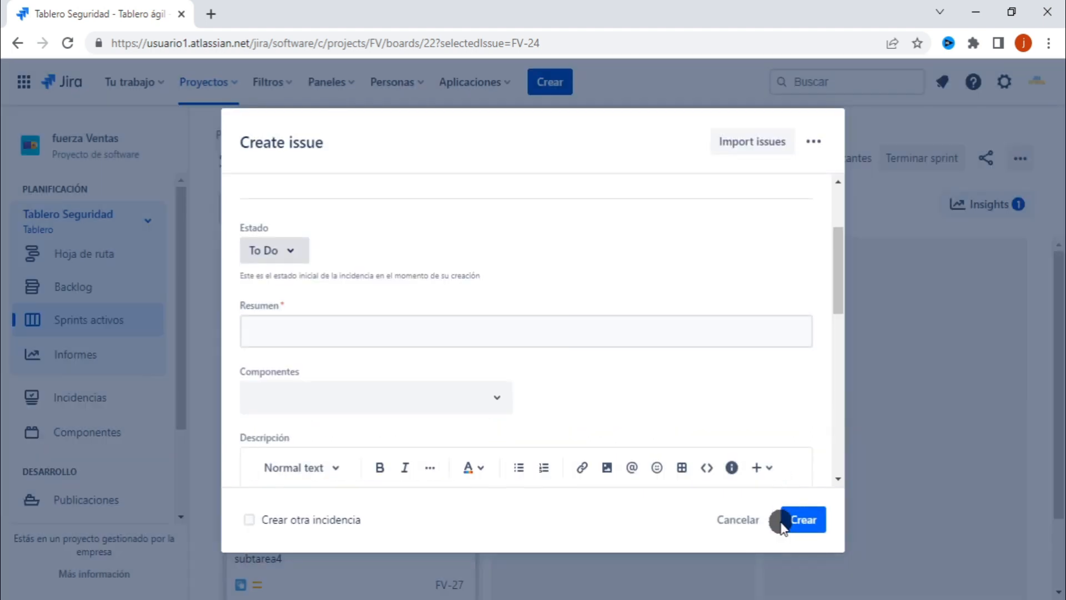
left_click(731, 525)
Step: Open issue FV-4 from the board and go to the configuration of its field layout
left_click(355, 314)
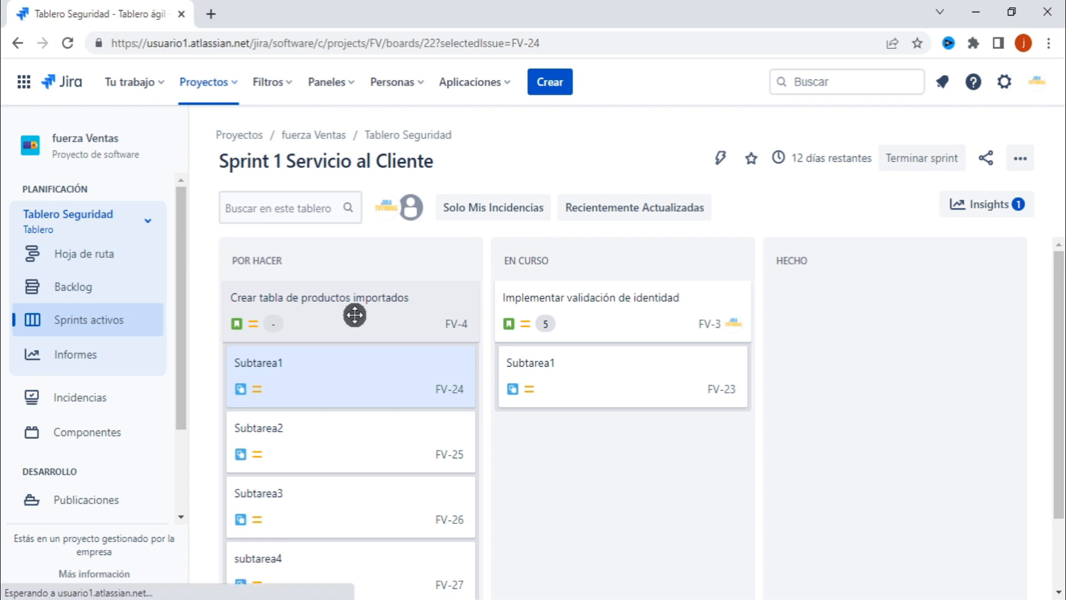
scroll(933, 361, "down", 10)
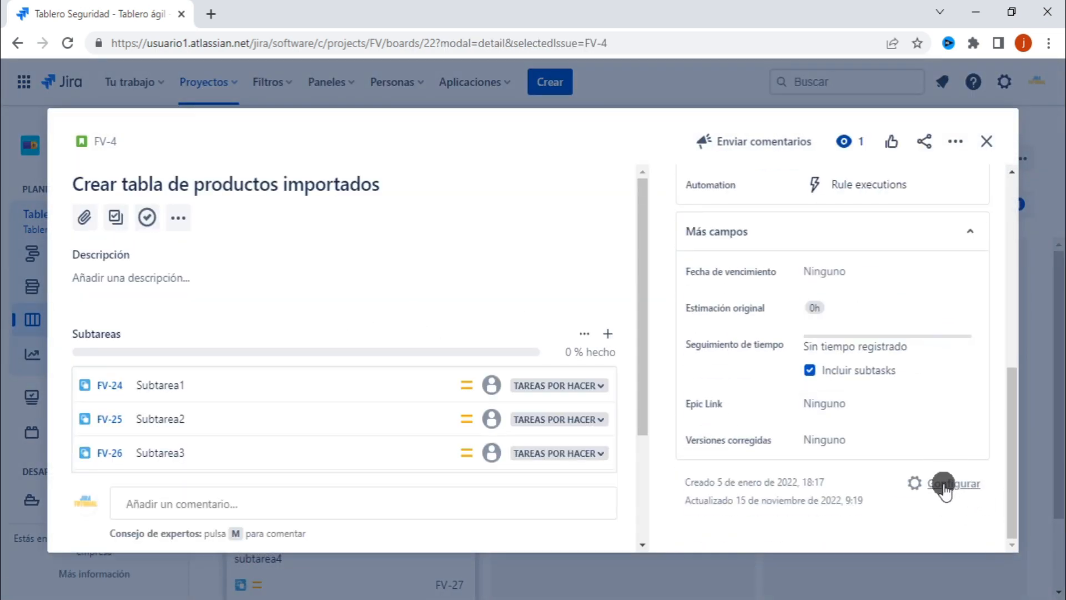
left_click(948, 486)
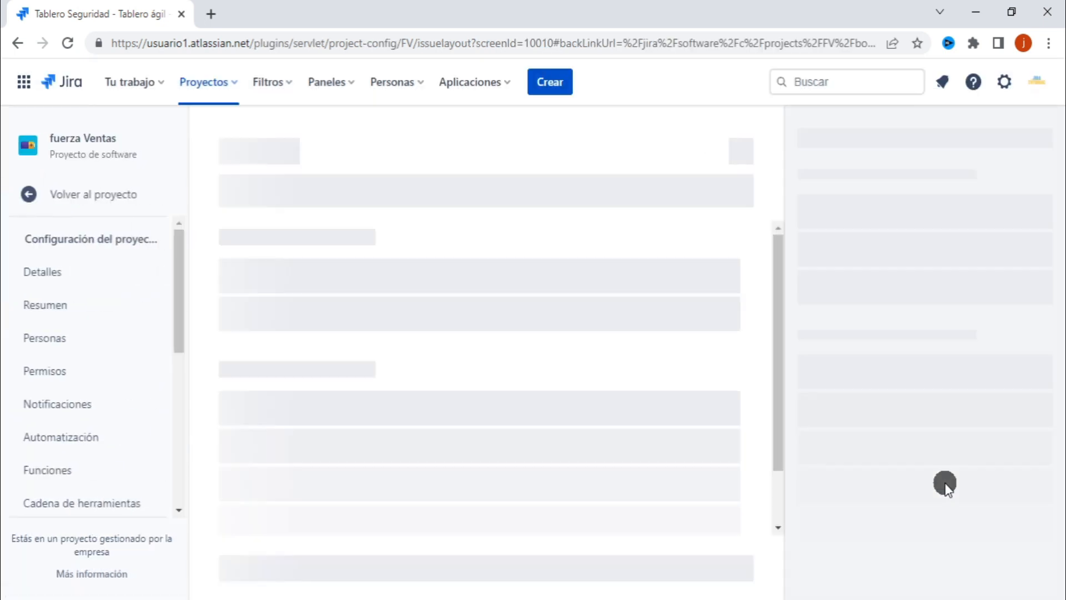
Step: Examine the FV: Scrum Default Issue Screen layout for where Fecha de vencimiento sits relative to the fields hidden when empty
scroll(601, 355, "down", 5)
scroll(600, 355, "down", 3)
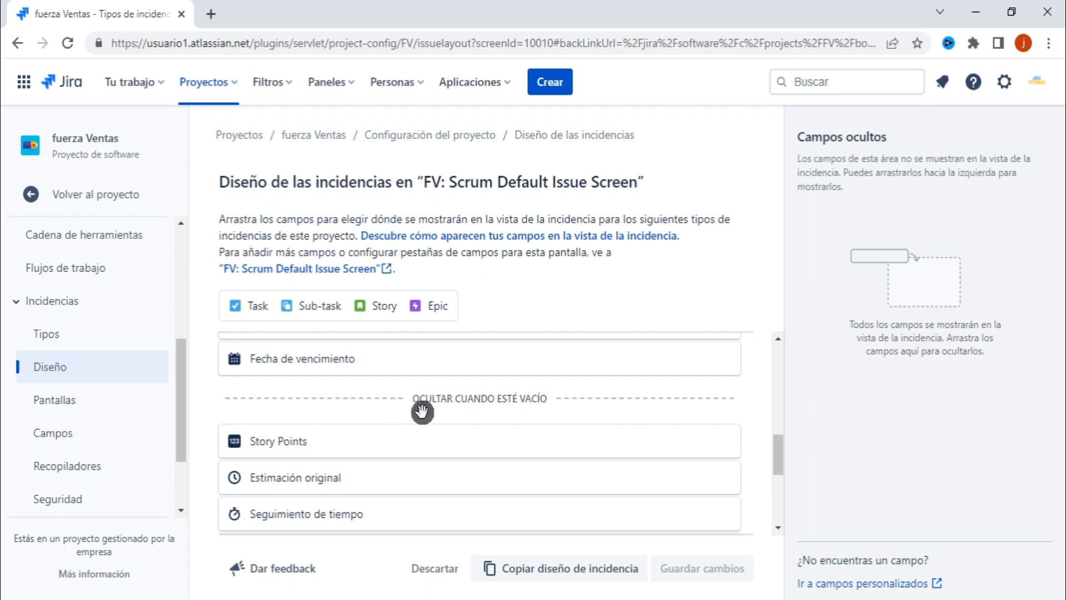
scroll(593, 425, "down", 1)
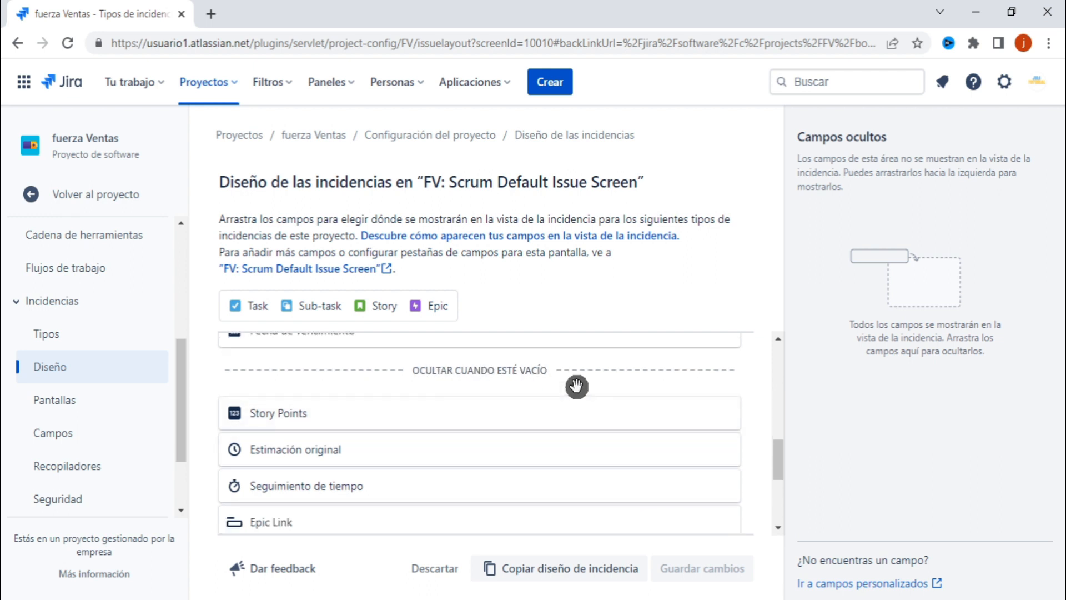
scroll(463, 420, "down", 5)
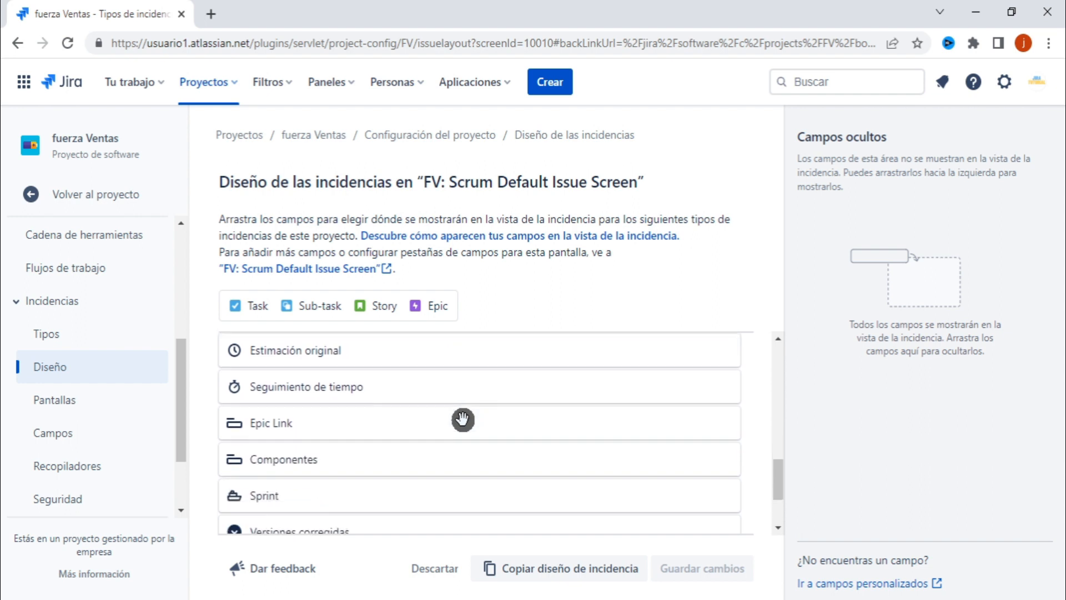
scroll(463, 420, "up", 5)
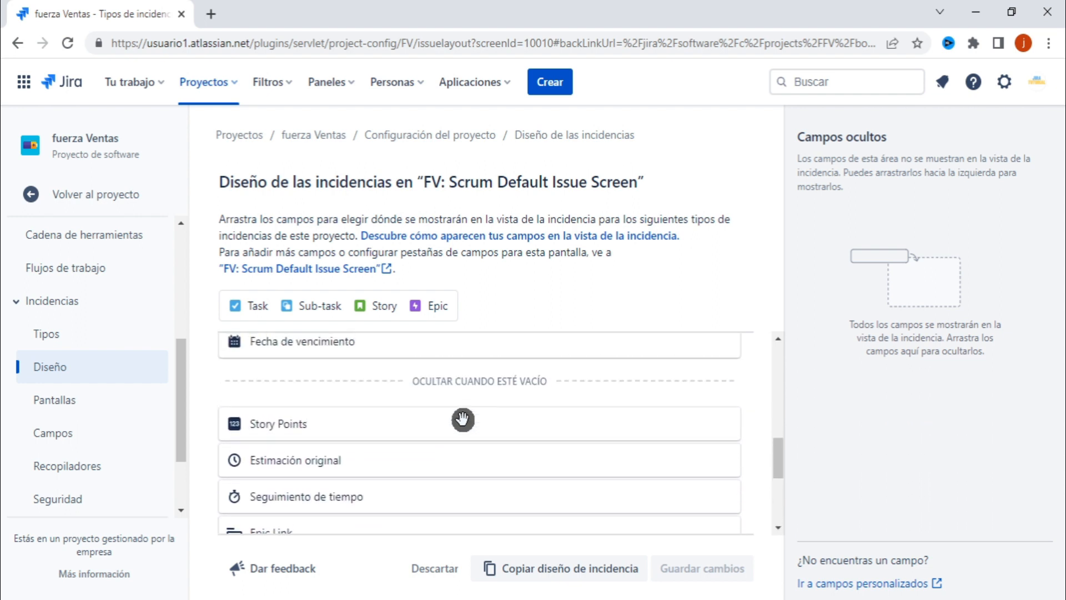
right_click(603, 392)
left_click(327, 369)
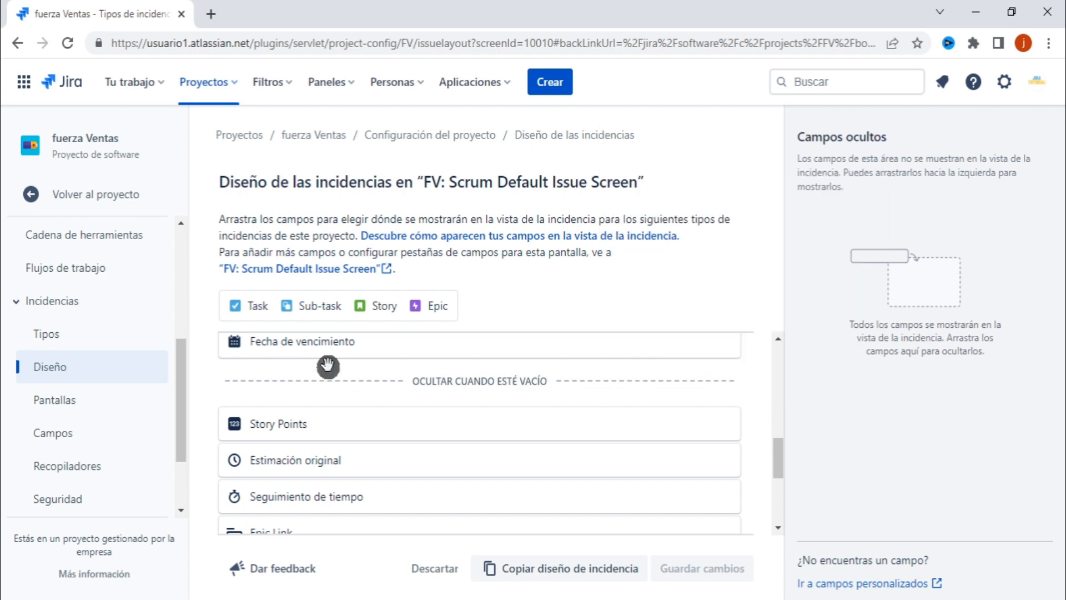
scroll(327, 366, "up", 2)
scroll(322, 412, "down", 6)
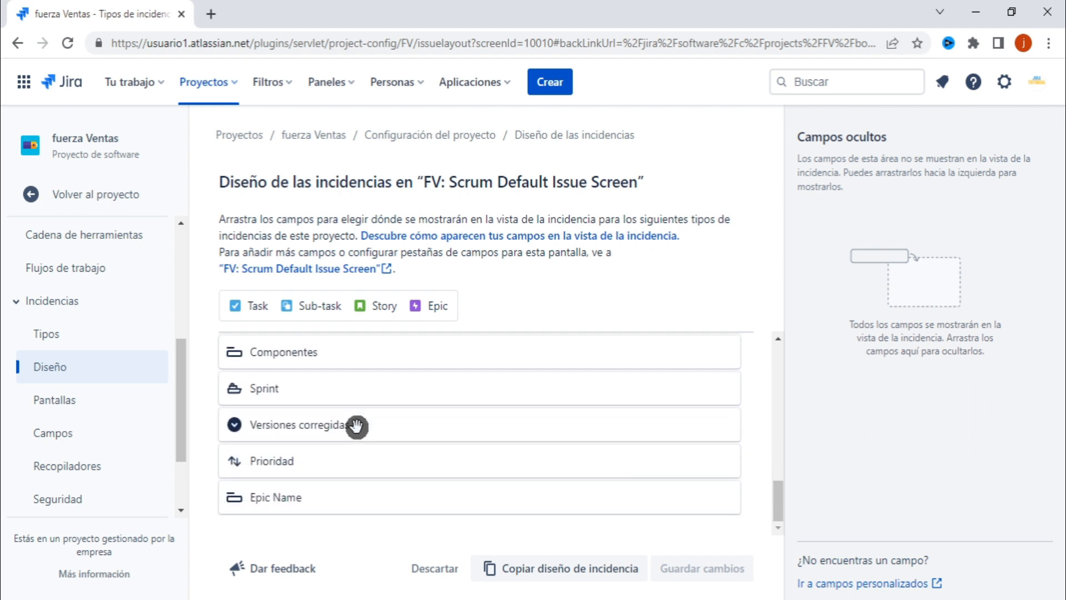
scroll(357, 425, "up", 6)
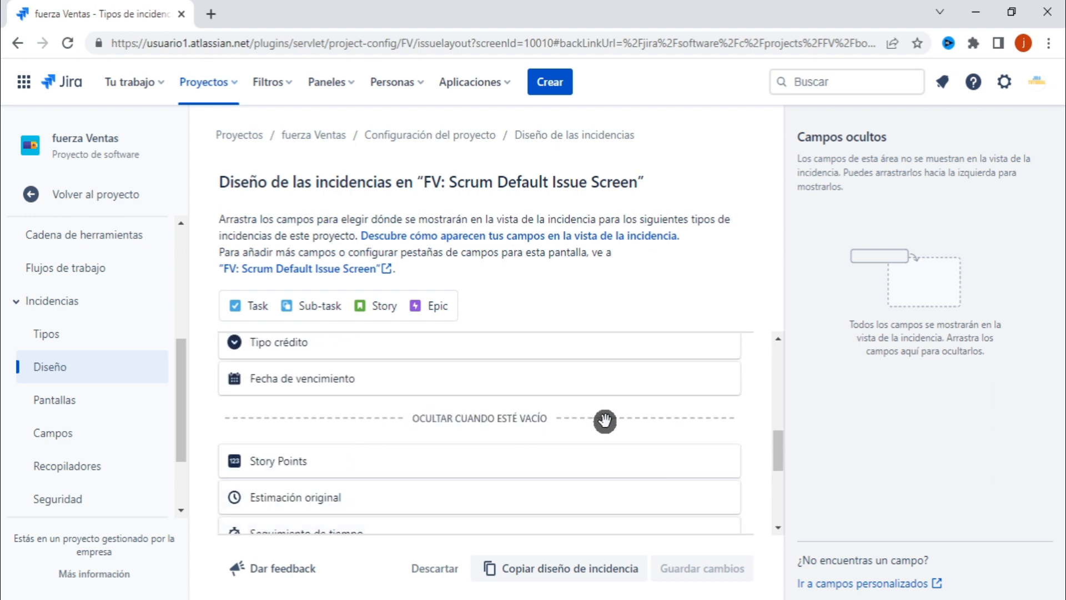
scroll(352, 457, "up", 2)
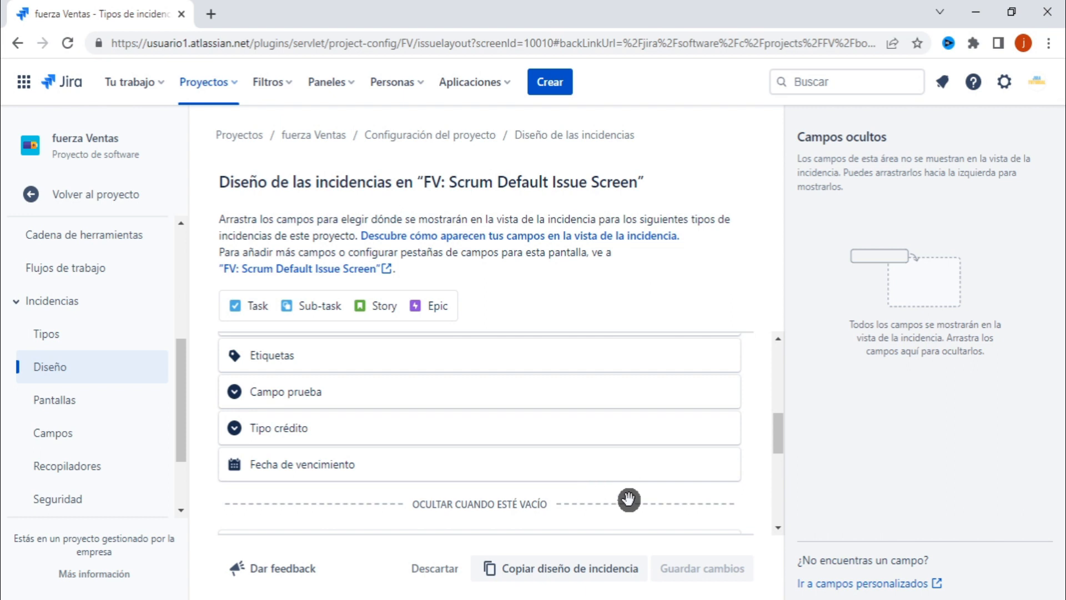
Step: Return to the fuerza Ventas project's active sprint board and open the configuration of Tablero Seguridad
left_click(85, 199)
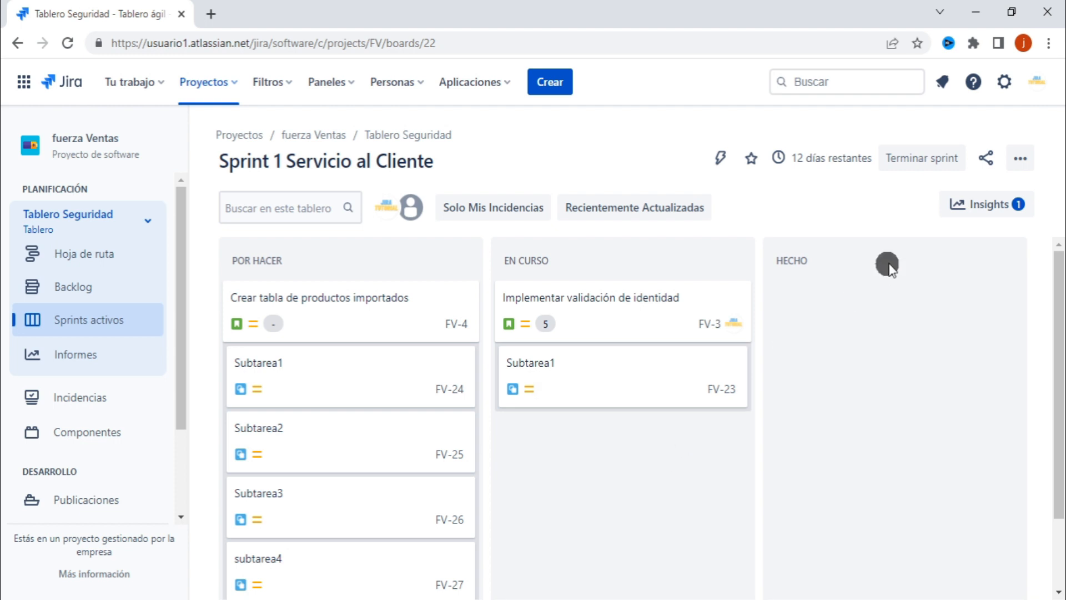
left_click(1022, 166)
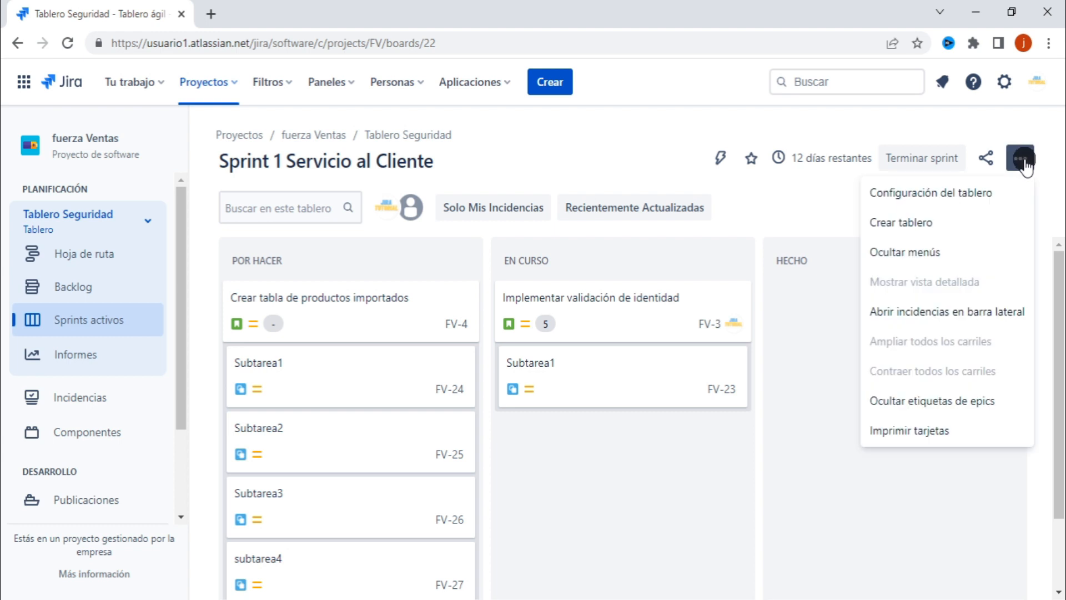
left_click(921, 192)
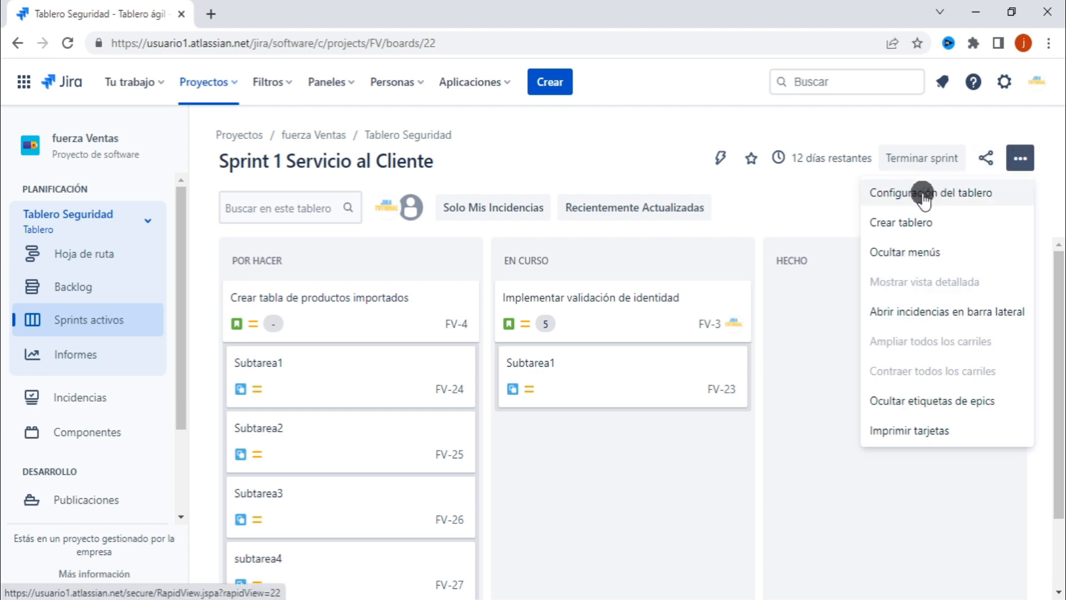
scroll(750, 178, "down", 1)
scroll(750, 178, "up", 1)
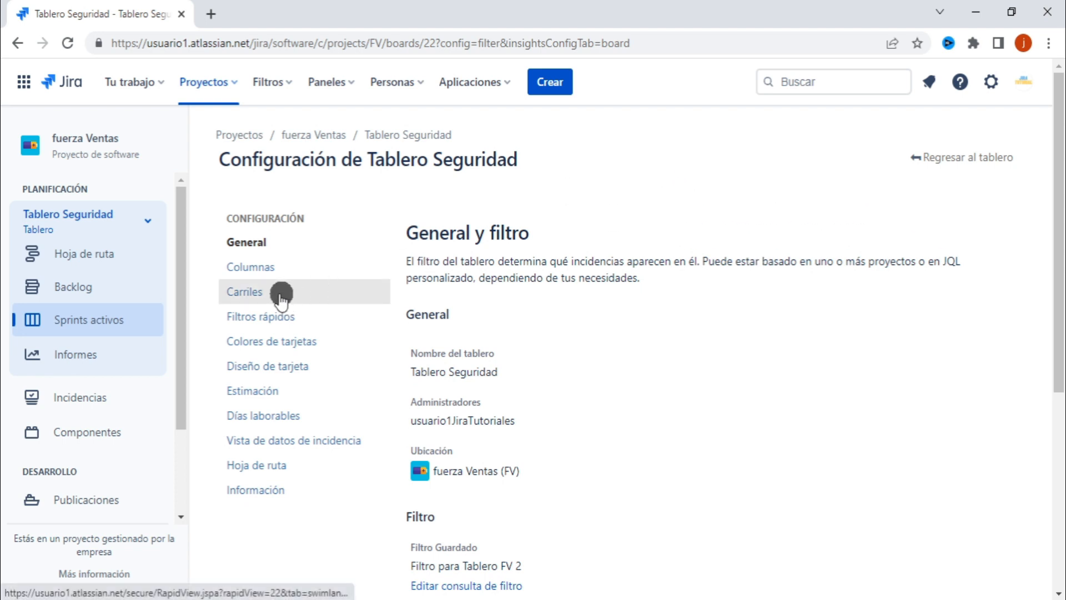
Step: Set the board's card colors to be based on Consultas
scroll(243, 303, "down", 2)
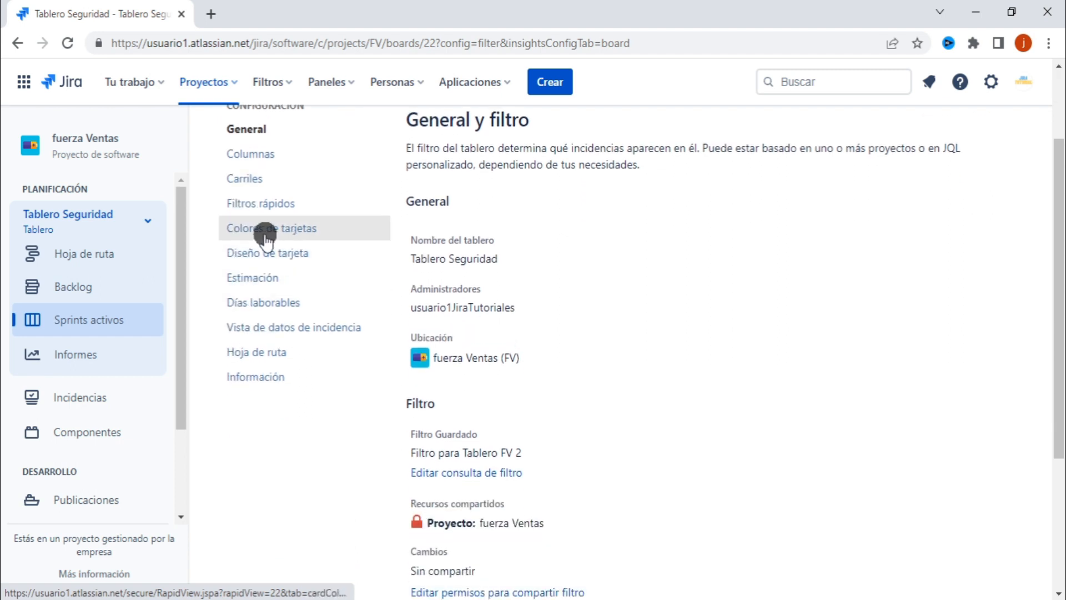
left_click(303, 233)
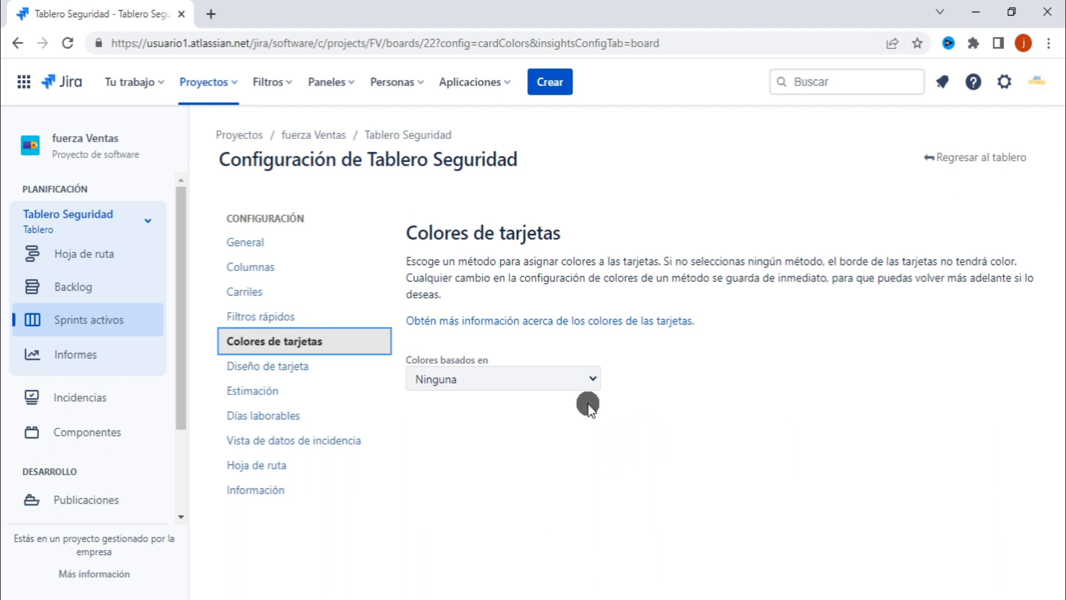
left_click(545, 378)
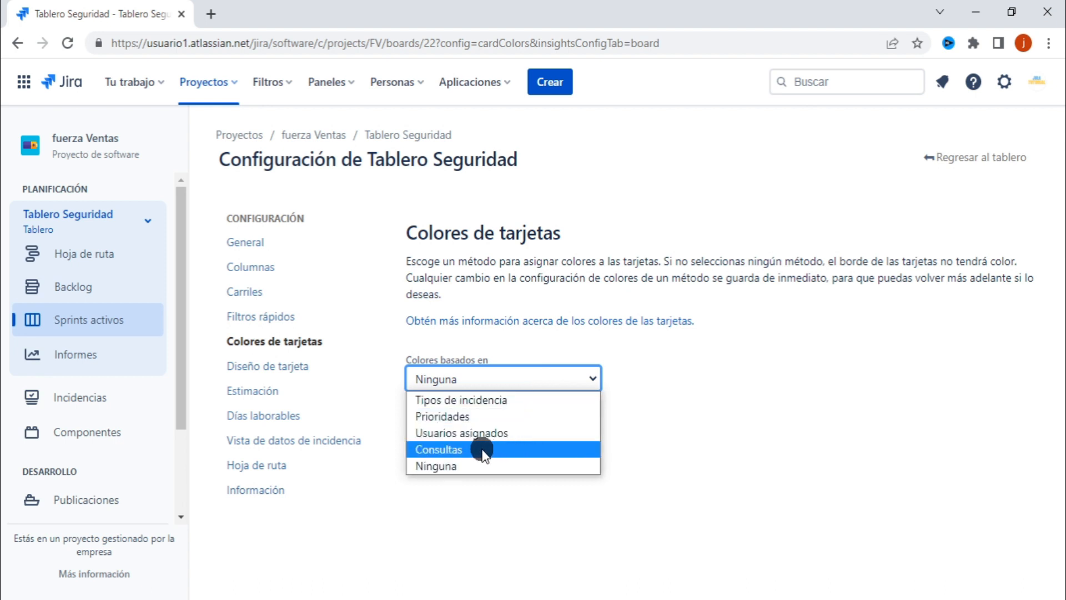
left_click(464, 451)
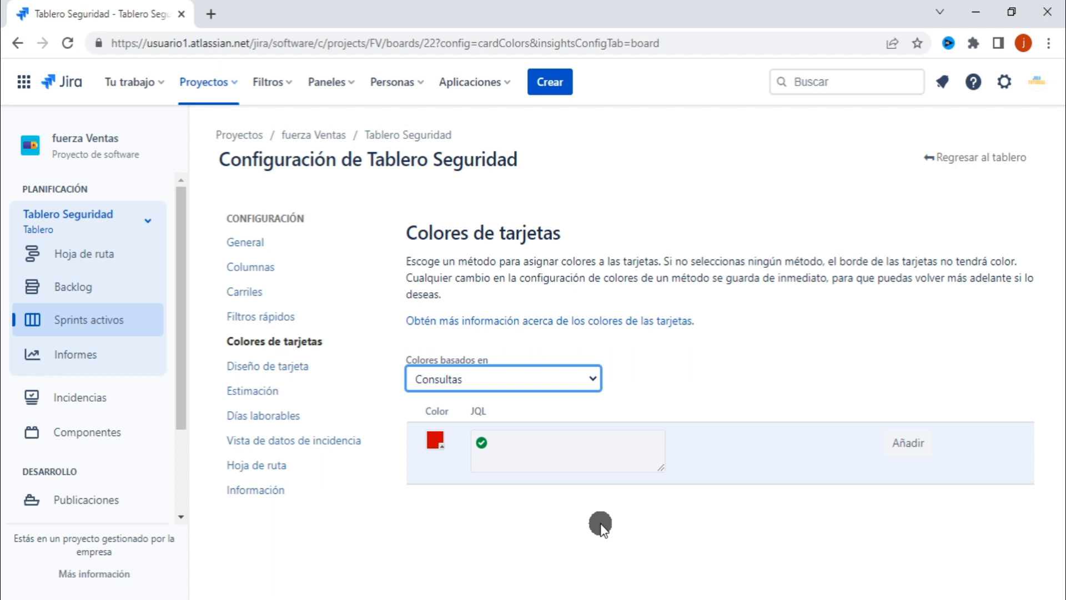
Step: Choose a light yellow for the new card color query and activate its JQL field
left_click(436, 441)
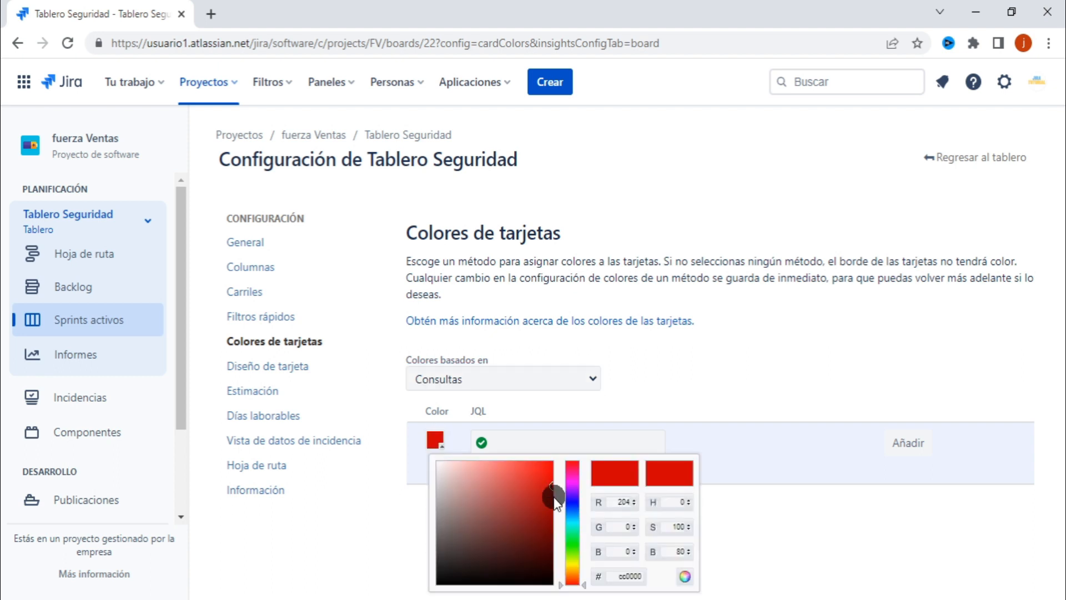
left_click_drag(574, 583, 573, 561)
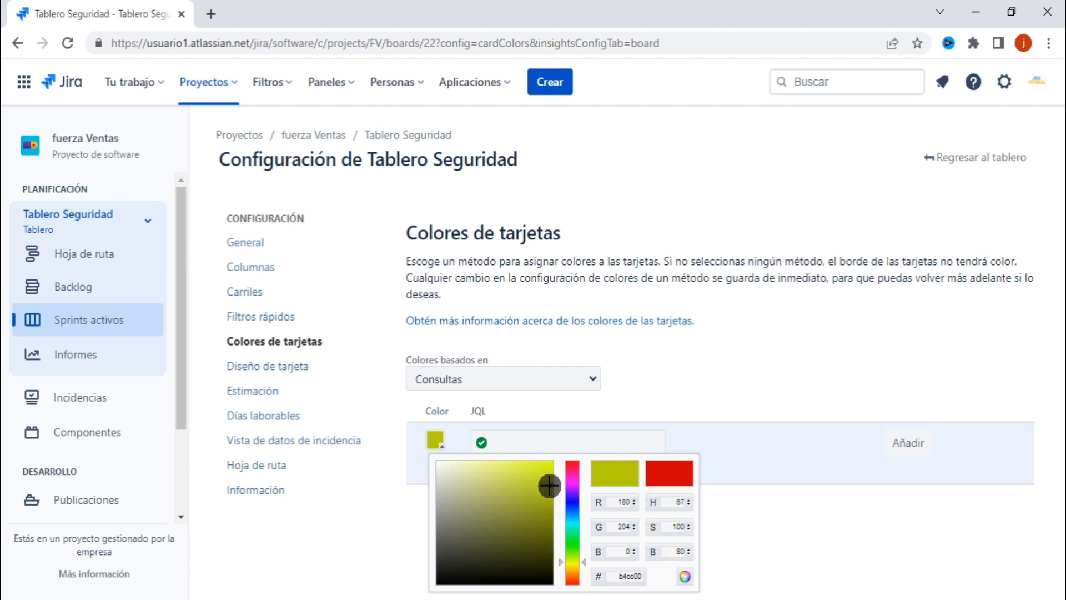
left_click_drag(489, 481, 511, 467)
left_click(575, 411)
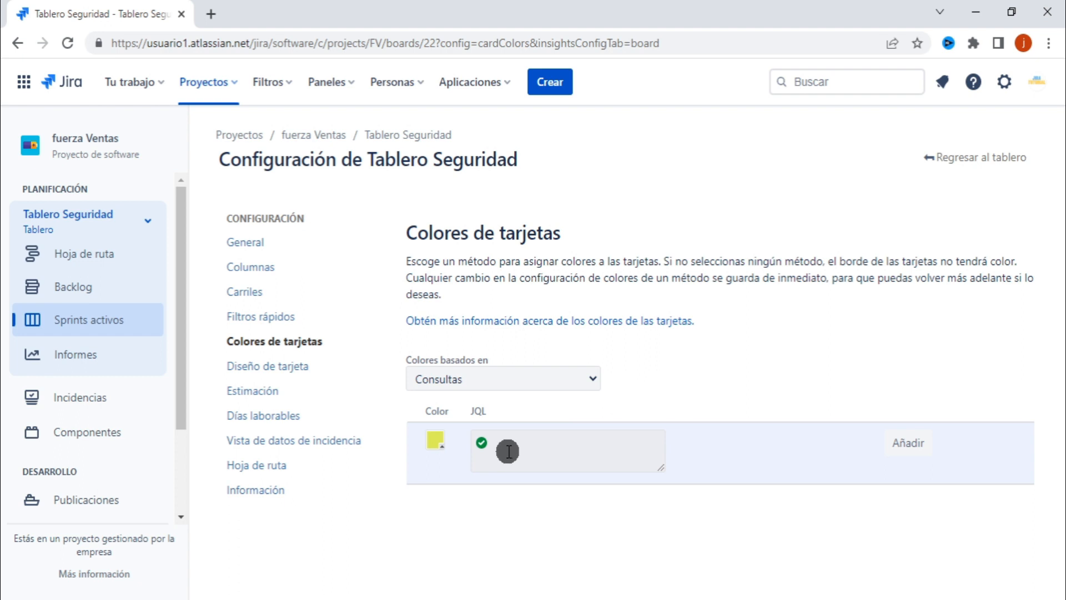
left_click(528, 449)
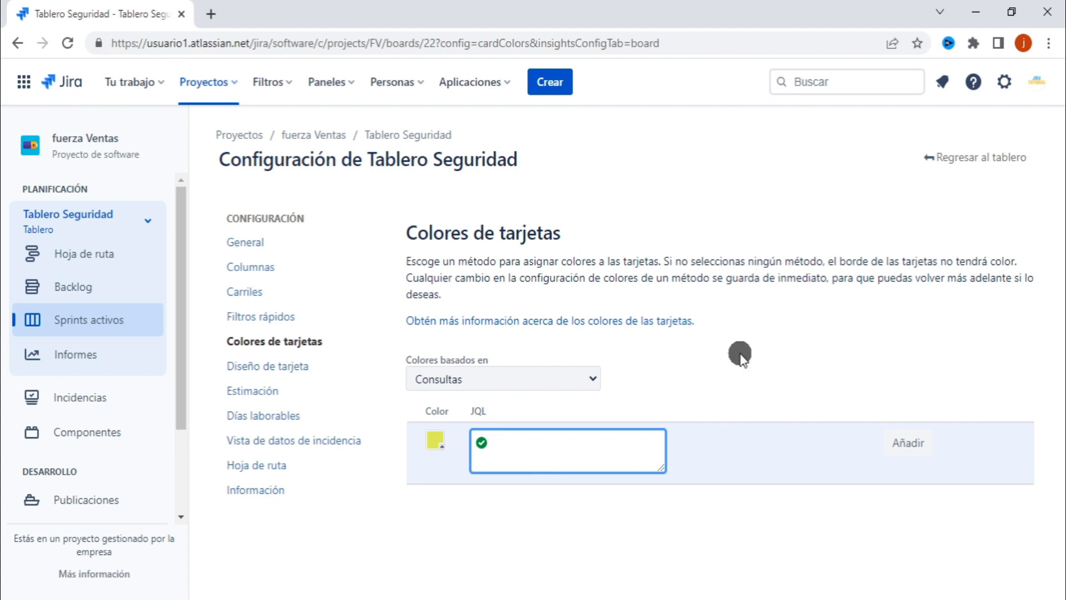
type("fecha de")
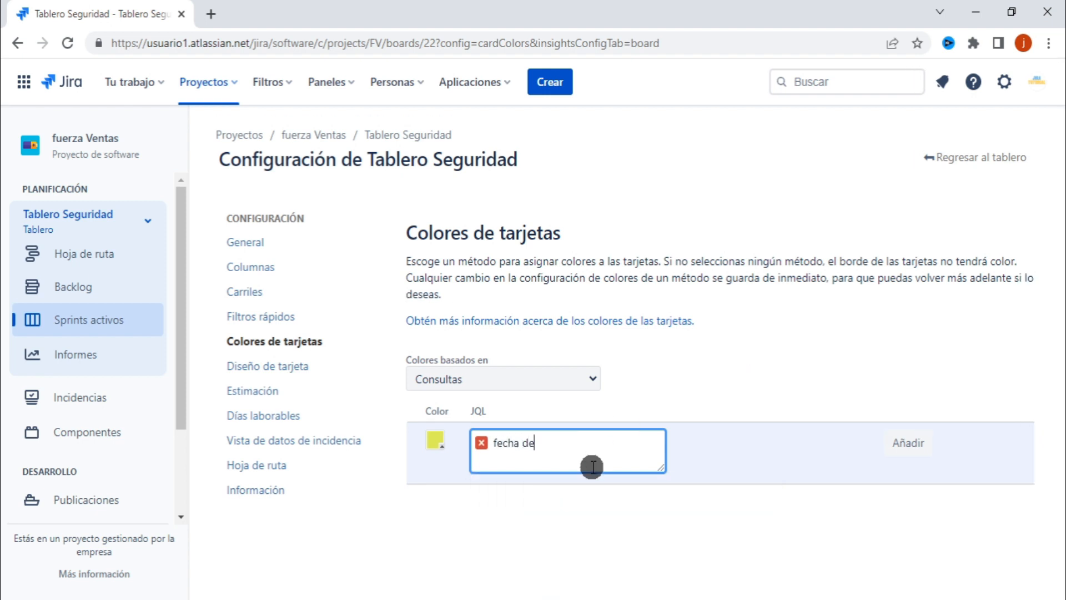
key("BackSpace")
key("BackSpace")
key("BackSpace")
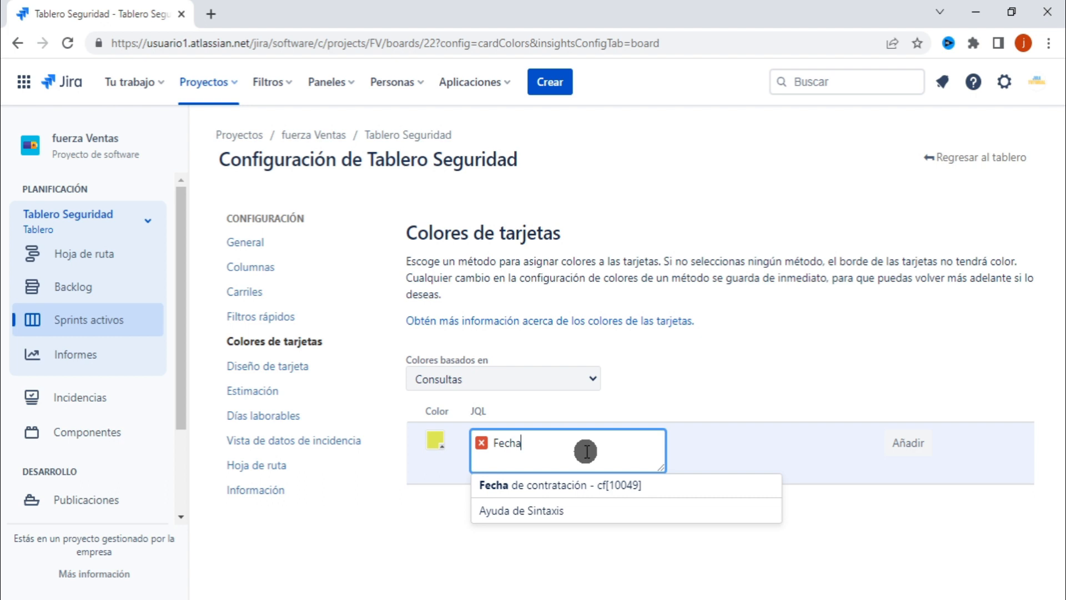
key("BackSpace")
key("BackSpace")
key("BackSpace")
key("BackSpace")
key("BackSpace")
Step: Enter the condition duedate >= startOfDay() in the yellow card color's JQL query
type("Due")
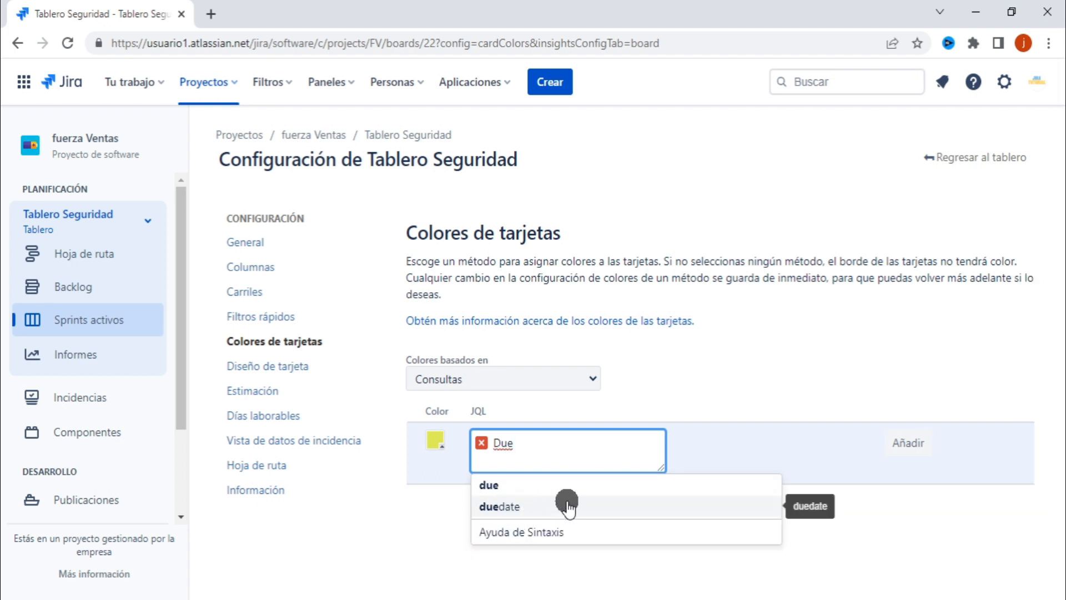
left_click(502, 506)
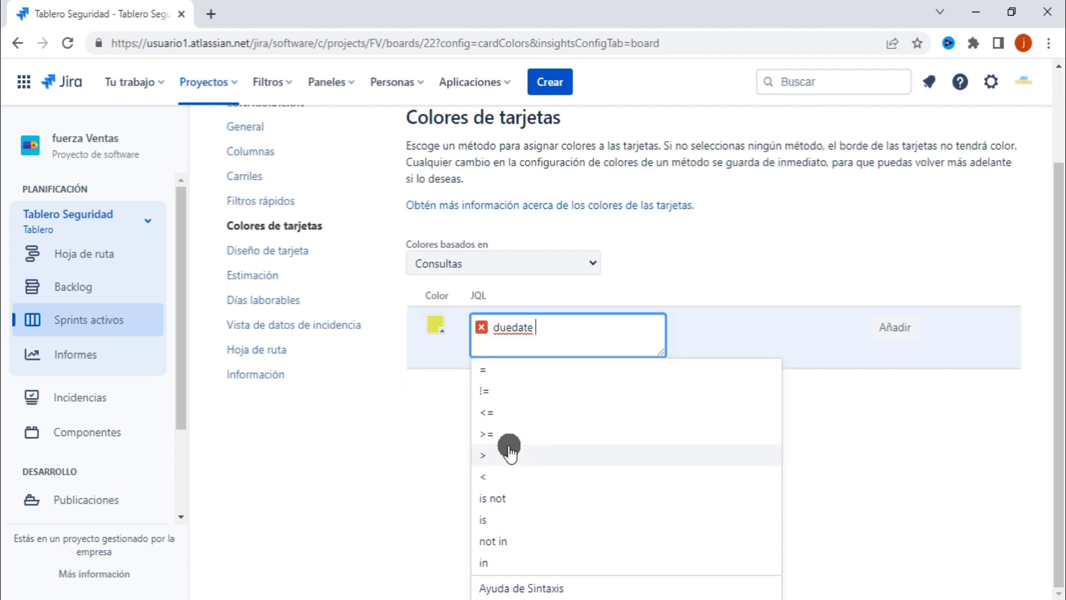
left_click(492, 430)
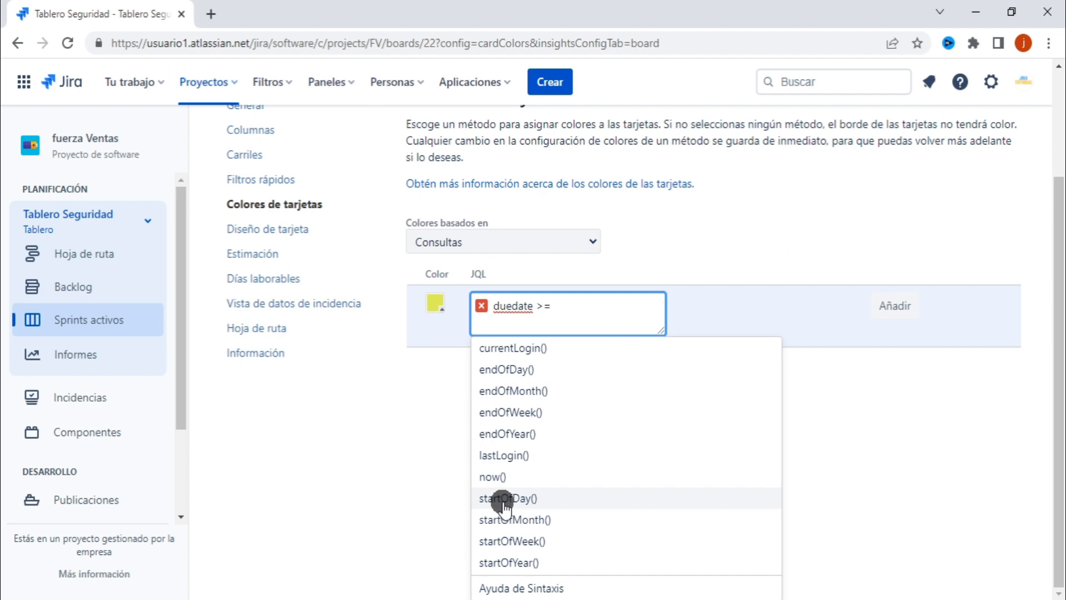
left_click(532, 500)
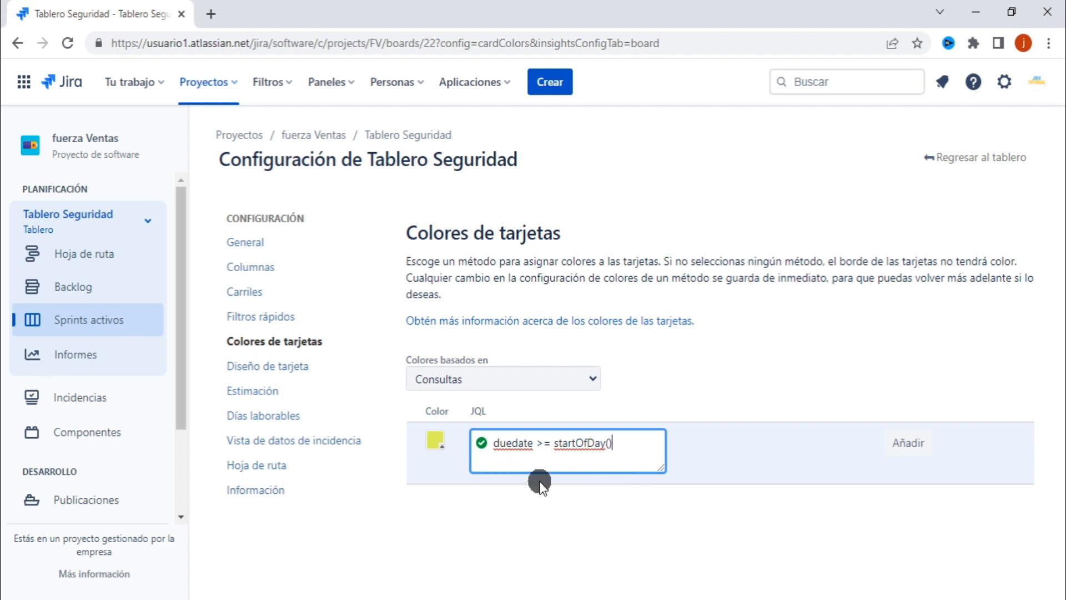
Step: Extend the yellow card color's query with AND duedate <= endOfDay() and add it to the color list
left_click(502, 484)
type("due")
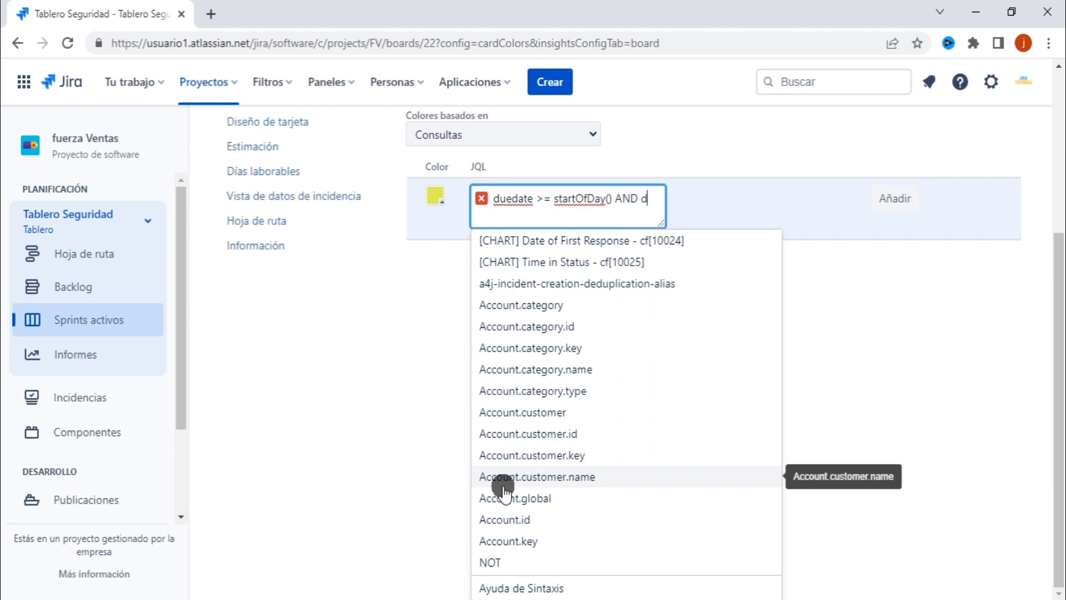
left_click(516, 371)
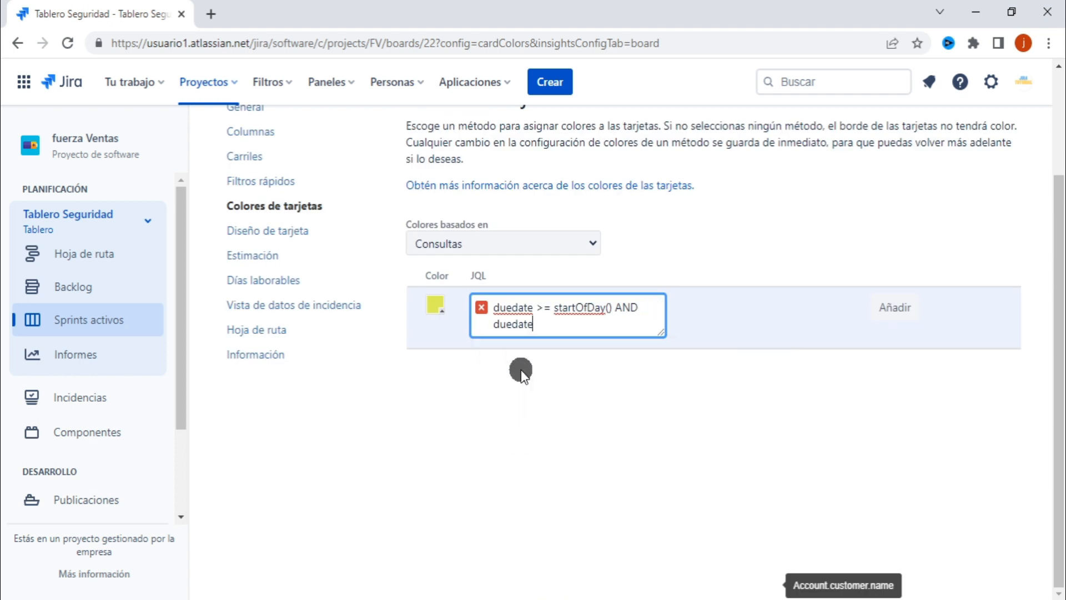
left_click(512, 393)
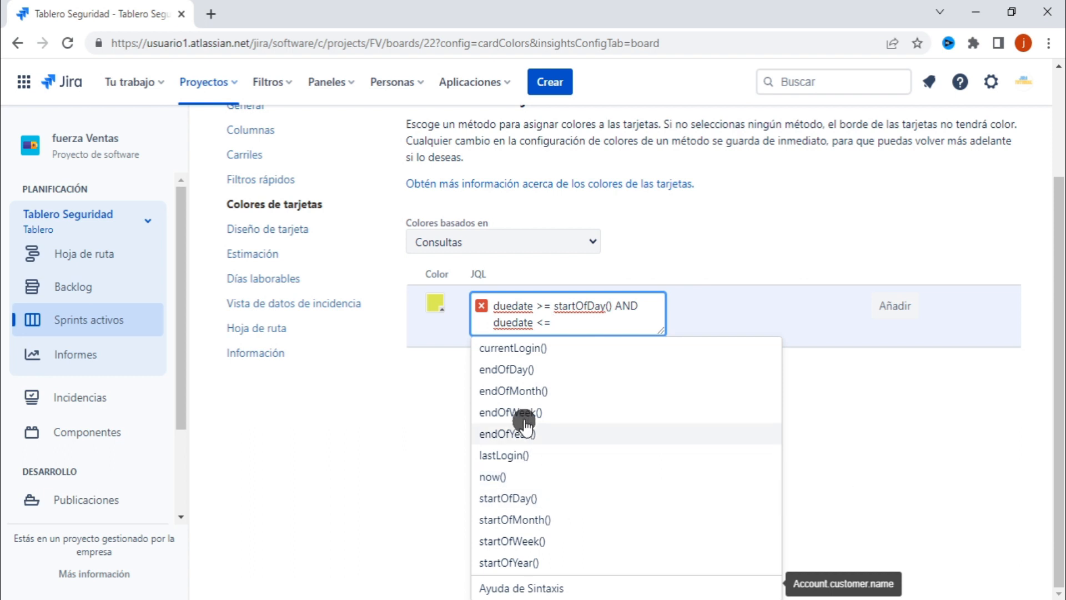
left_click(505, 372)
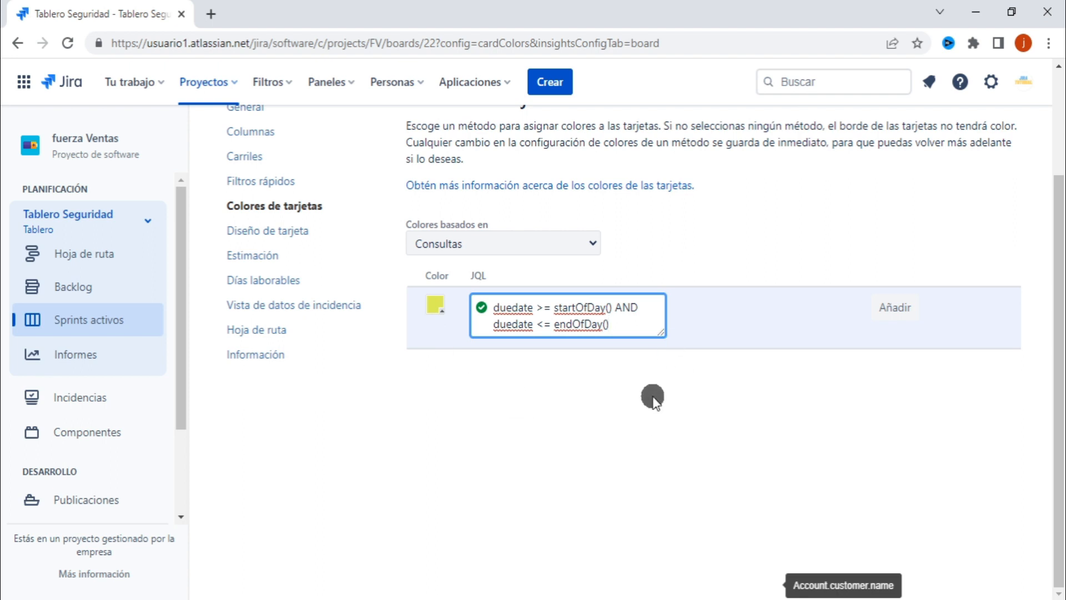
left_click(892, 308)
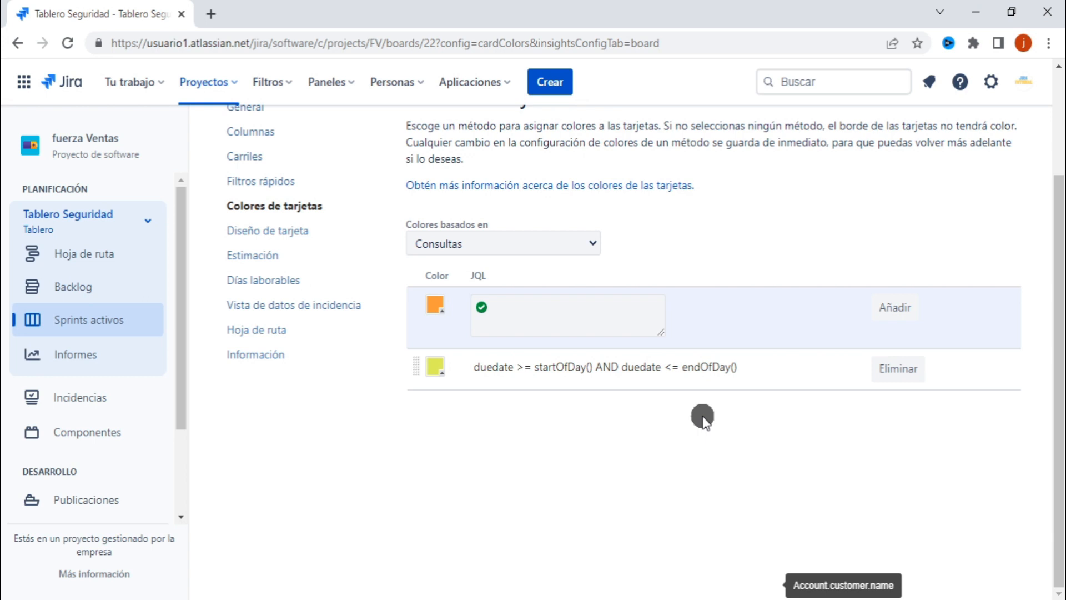
Step: Add a red card color with the JQL query duedate < startOfDay() to the board's color list
left_click(436, 304)
left_click_drag(573, 415, 572, 444)
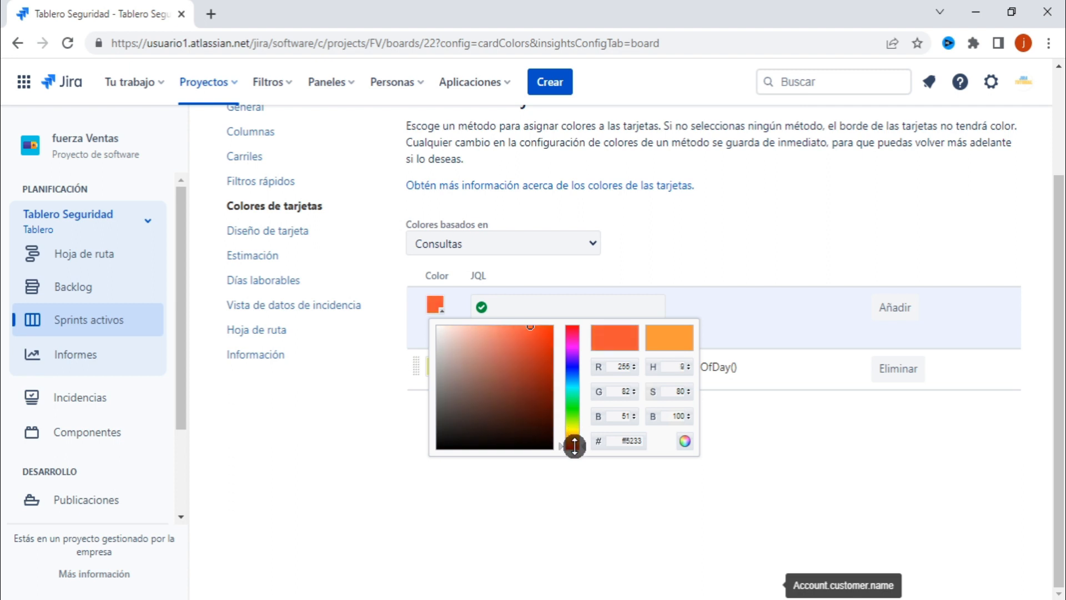
left_click(530, 309)
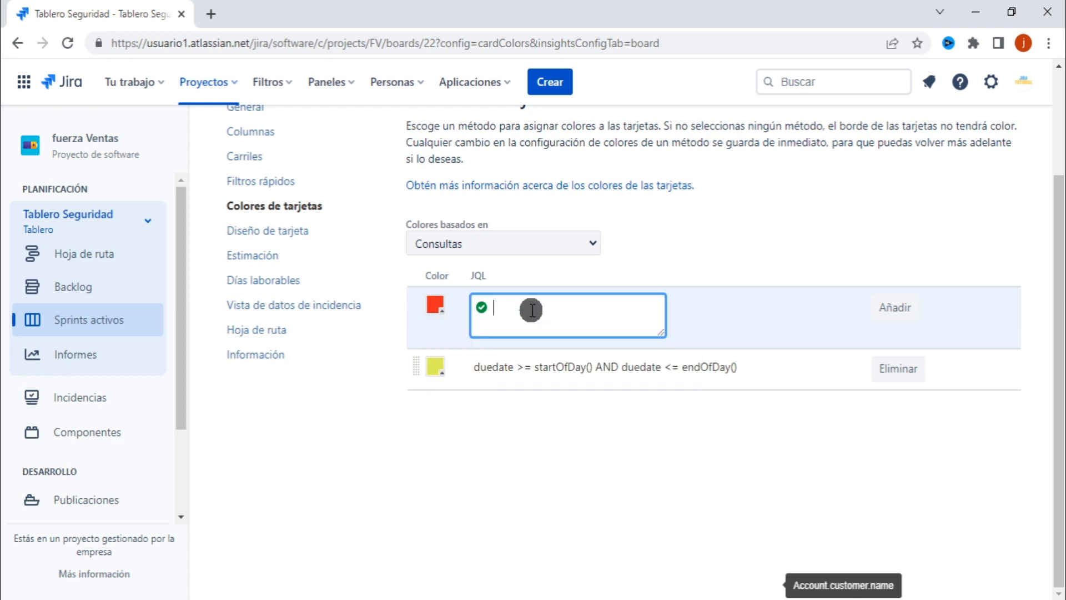
type("dued")
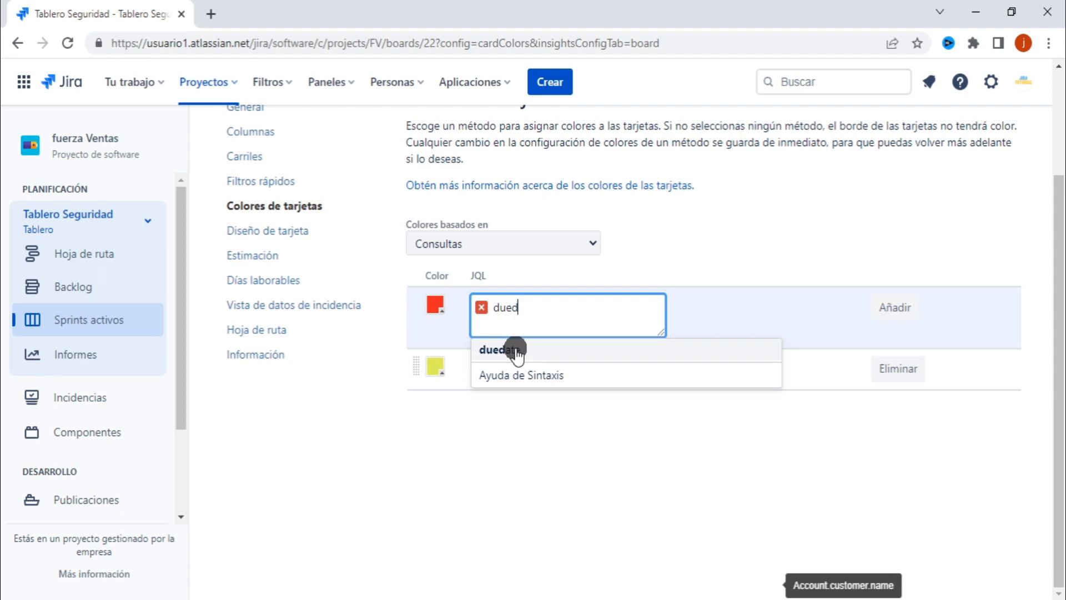
left_click(515, 350)
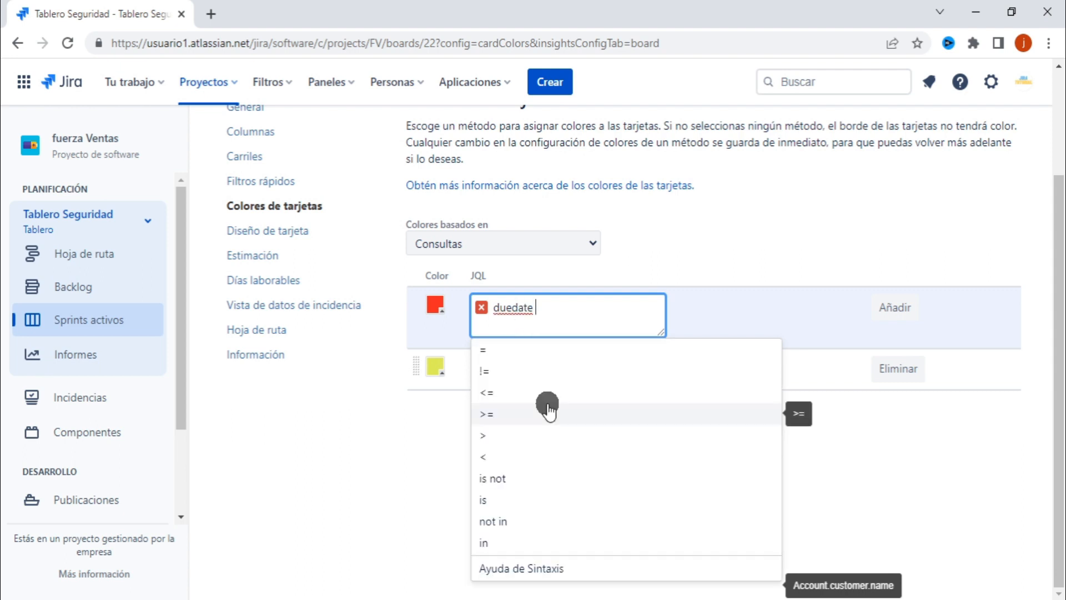
type("<")
left_click(545, 494)
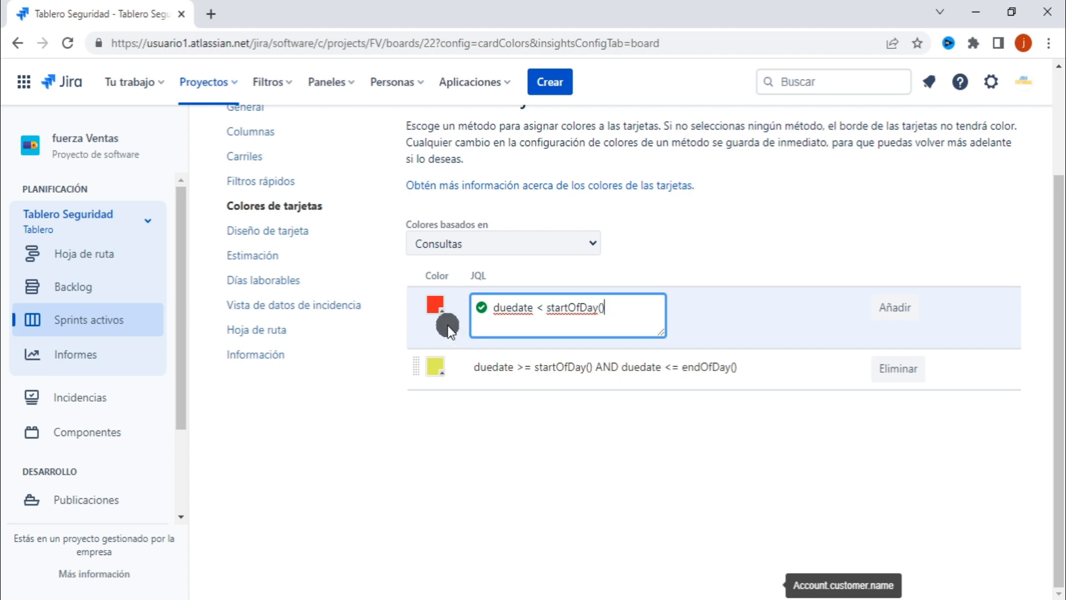
left_click(894, 307)
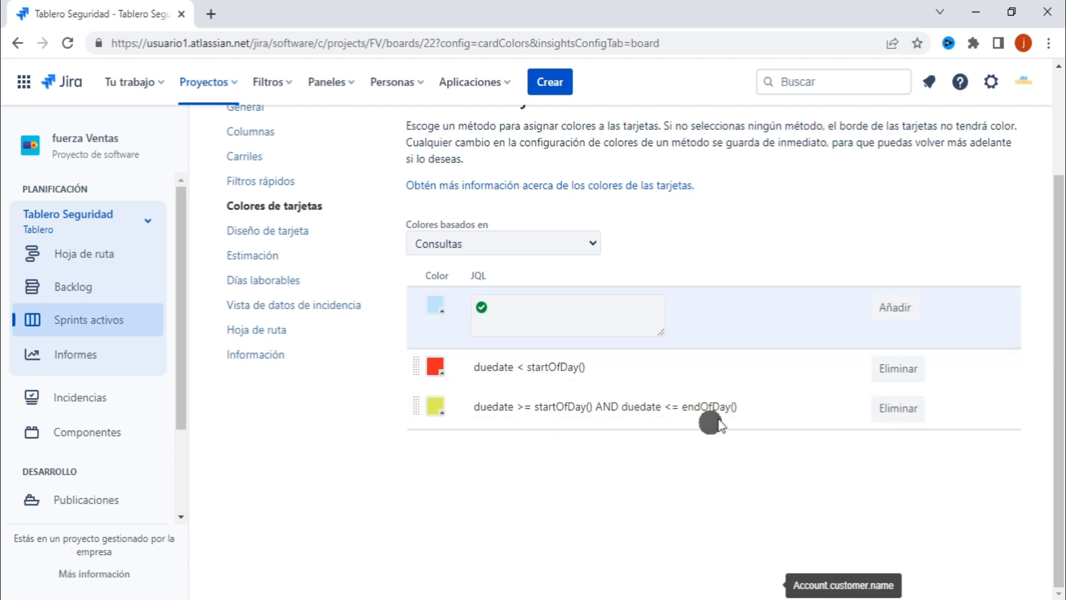
Step: Return to the board and set the Fecha de vencimiento of issue FV-4, Crear tabla de productos importados, to 14/12/2022
scroll(713, 424, "up", 3)
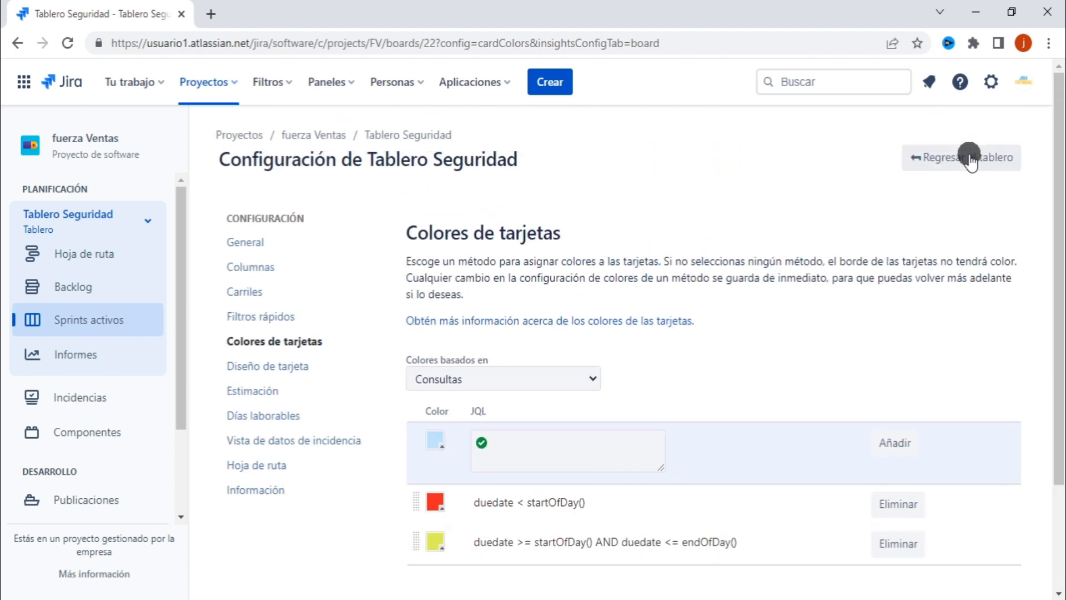
left_click(970, 160)
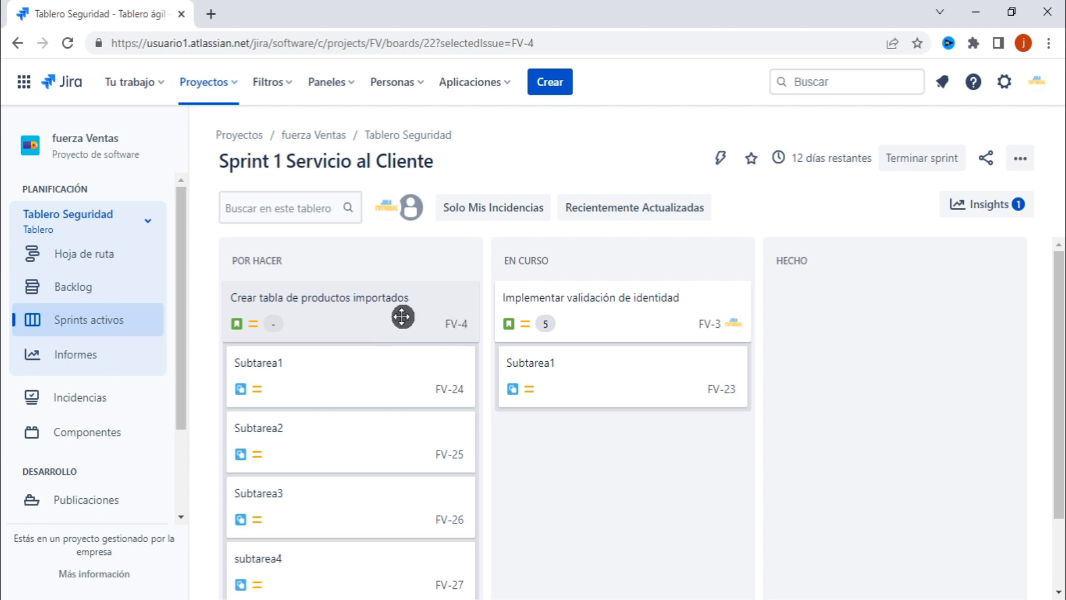
left_click(374, 314)
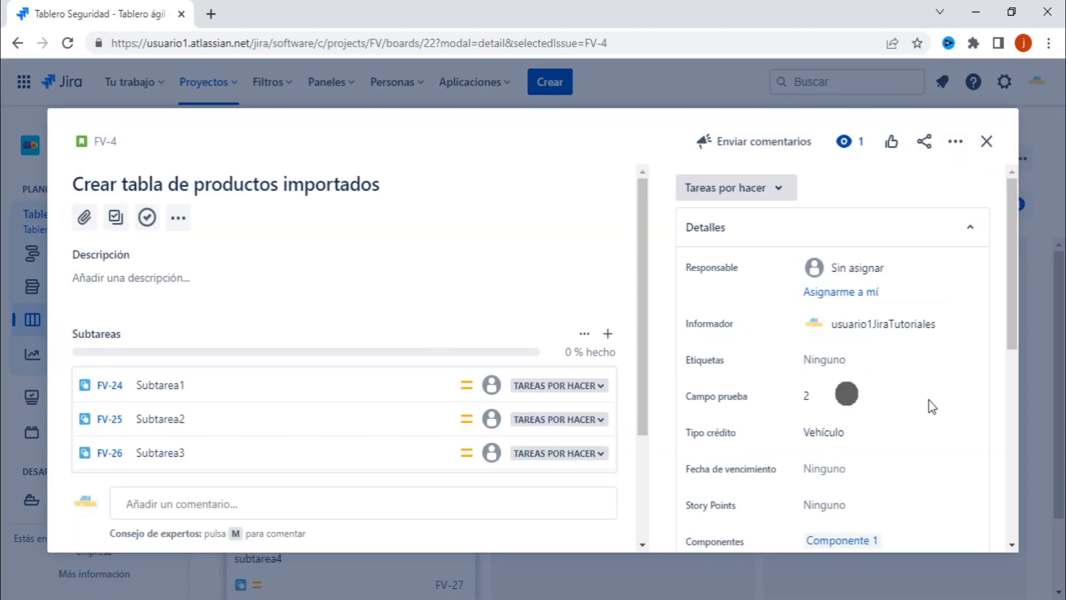
scroll(916, 342, "down", 1)
scroll(916, 341, "down", 3)
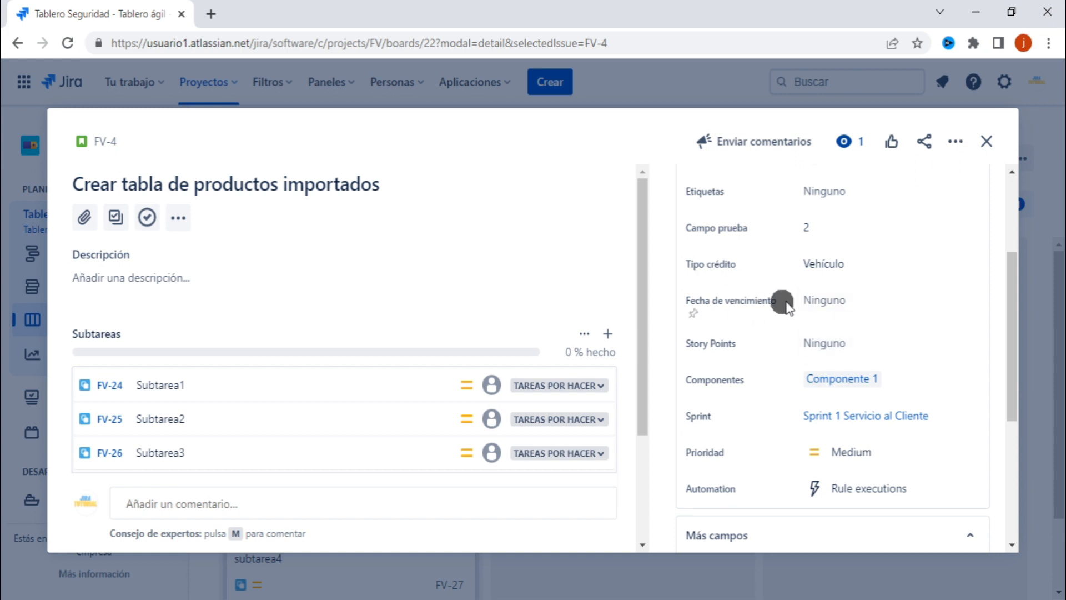
left_click(831, 299)
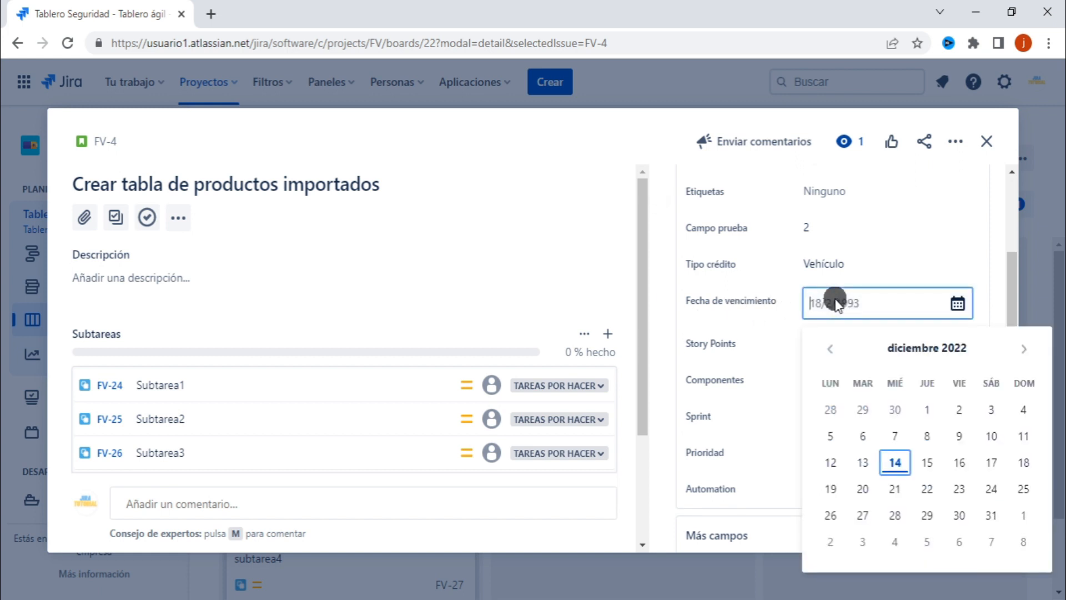
left_click(894, 464)
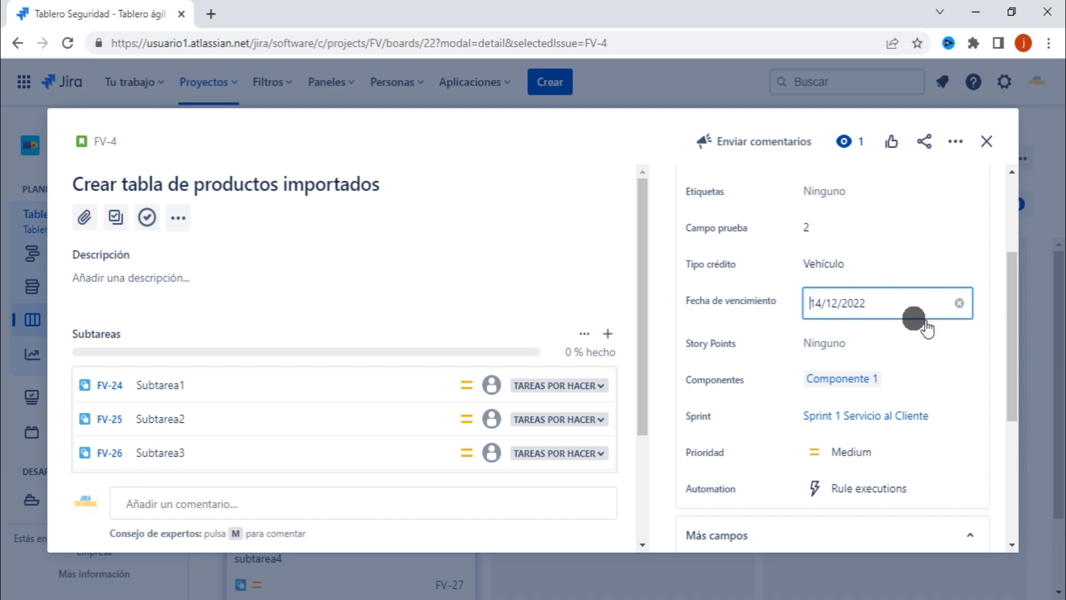
left_click(995, 258)
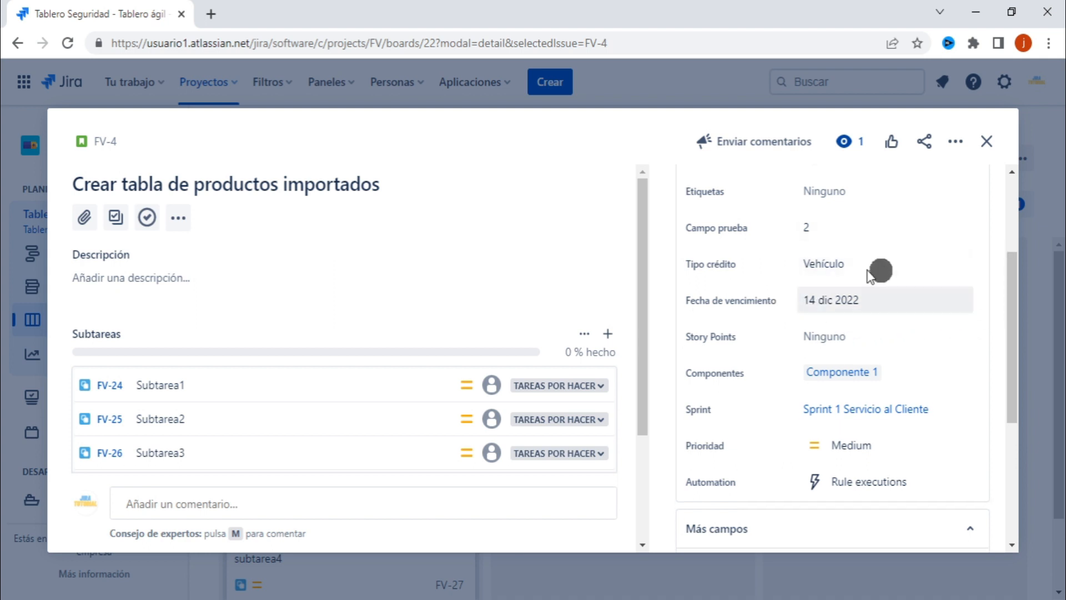
left_click(988, 142)
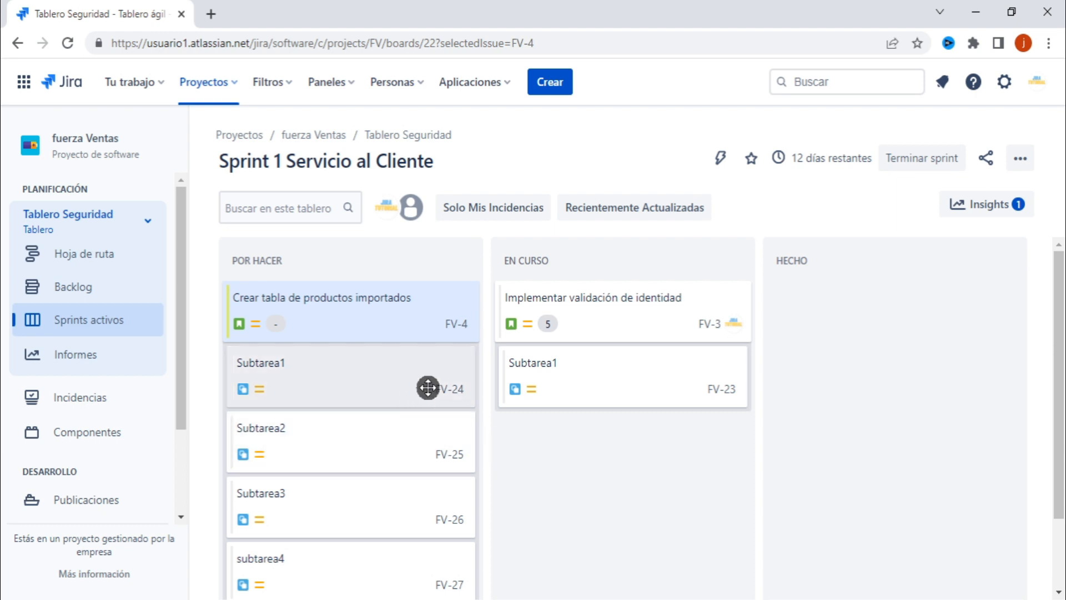
Step: Set the Fecha de vencimiento of Subtarea1 (FV-24) to 13 December 2022 and close the issue
left_click(368, 376)
scroll(912, 387, "down", 3)
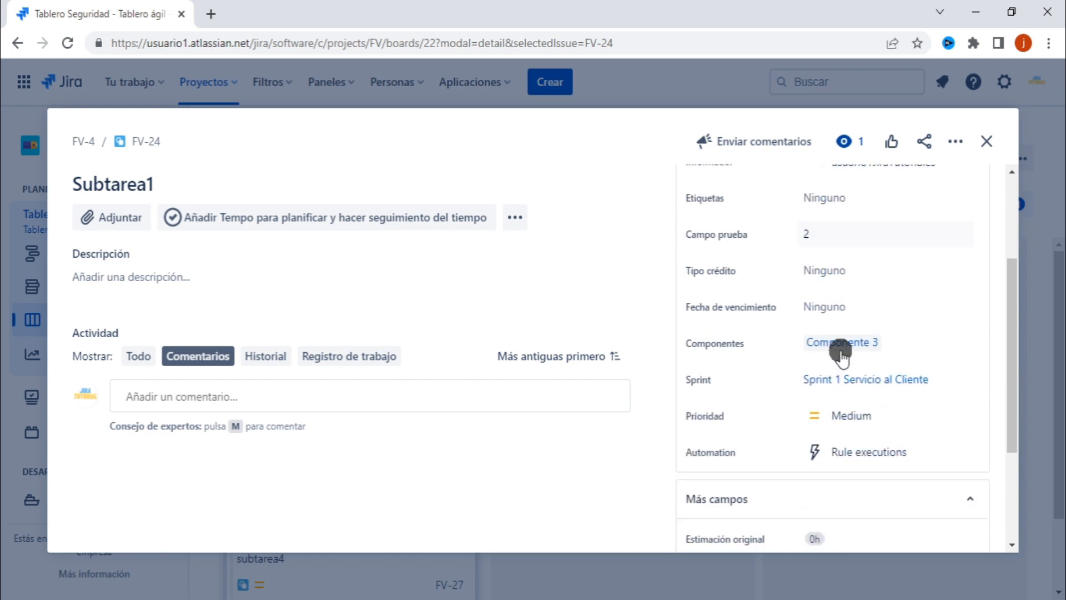
left_click(845, 308)
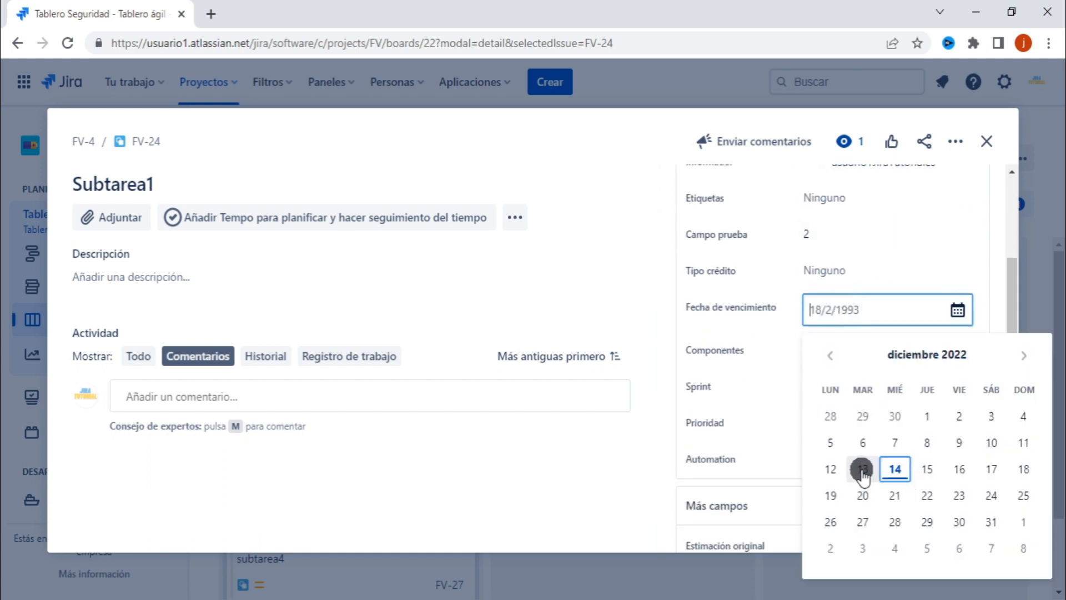
left_click(862, 469)
left_click(994, 242)
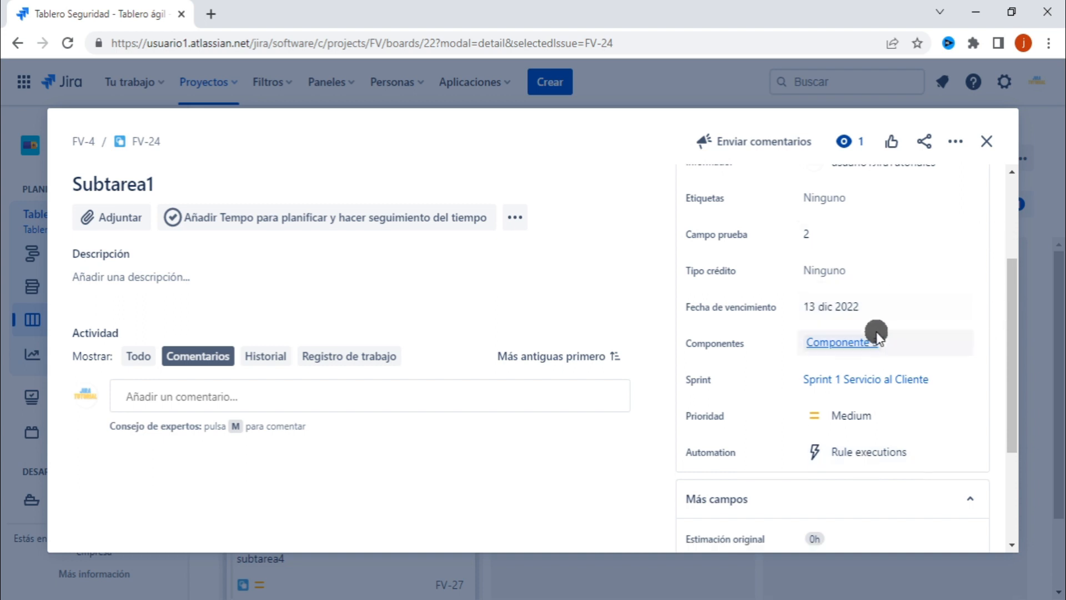
left_click(986, 141)
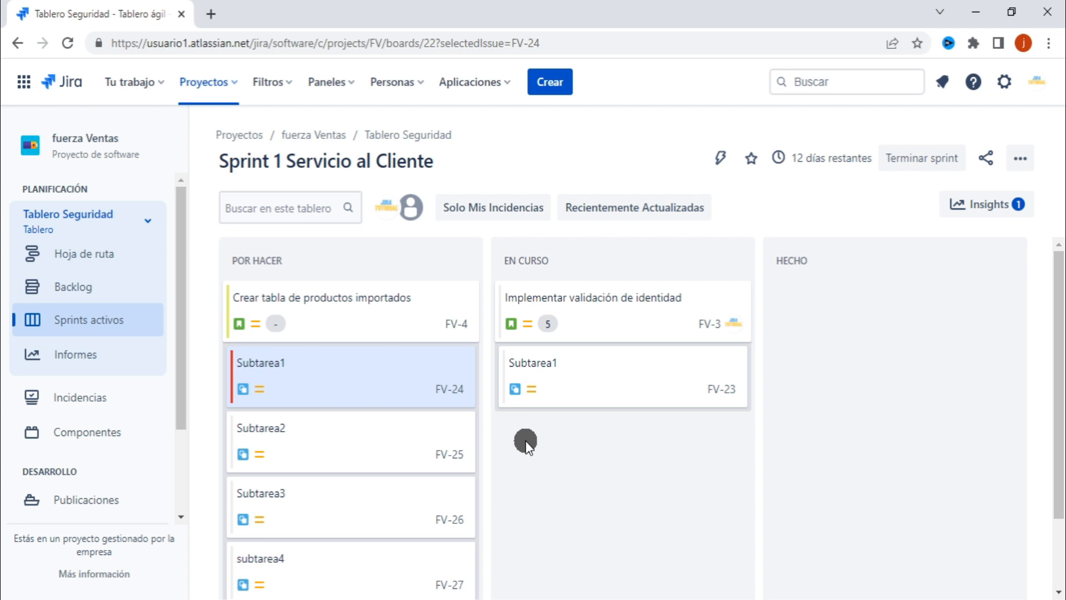
Step: Reopen the board's card color configuration and choose magenta for the new query, activating its JQL field
left_click(1030, 158)
left_click(938, 192)
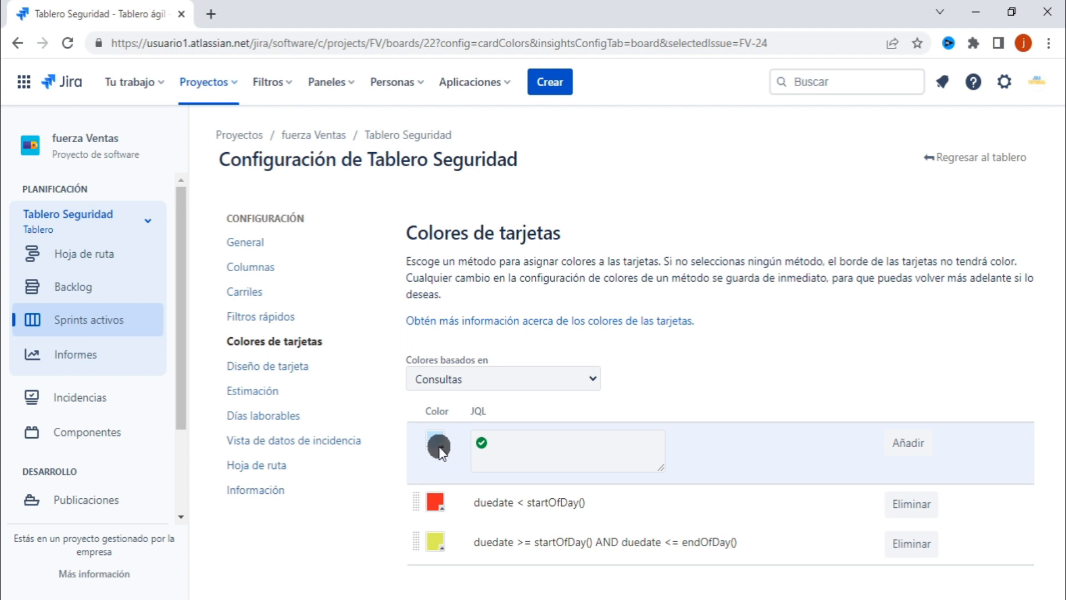
left_click(438, 447)
left_click_drag(572, 537, 572, 481)
left_click(552, 475)
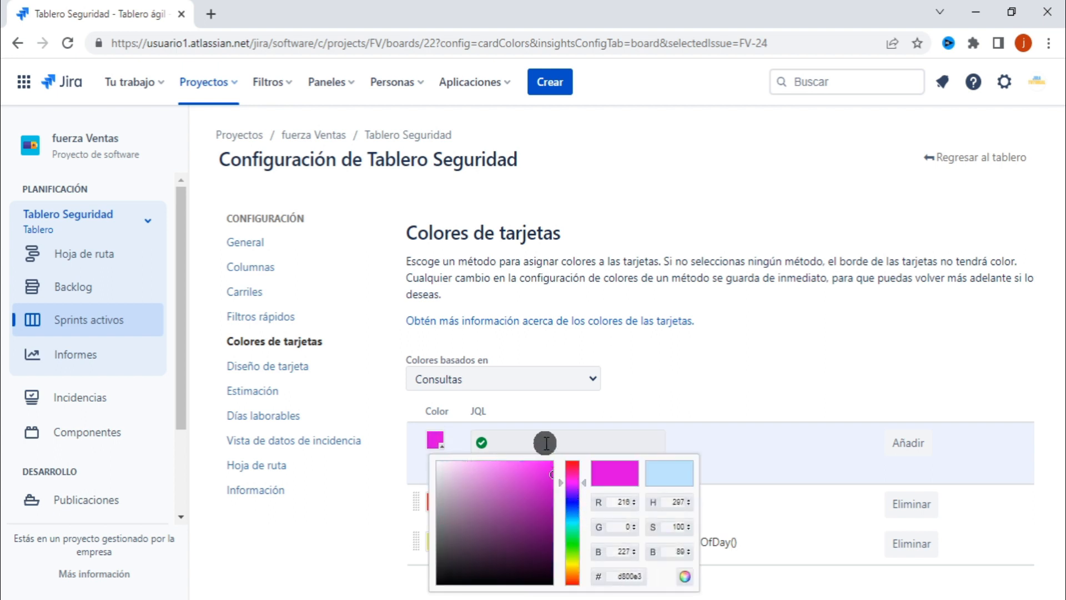
left_click(545, 442)
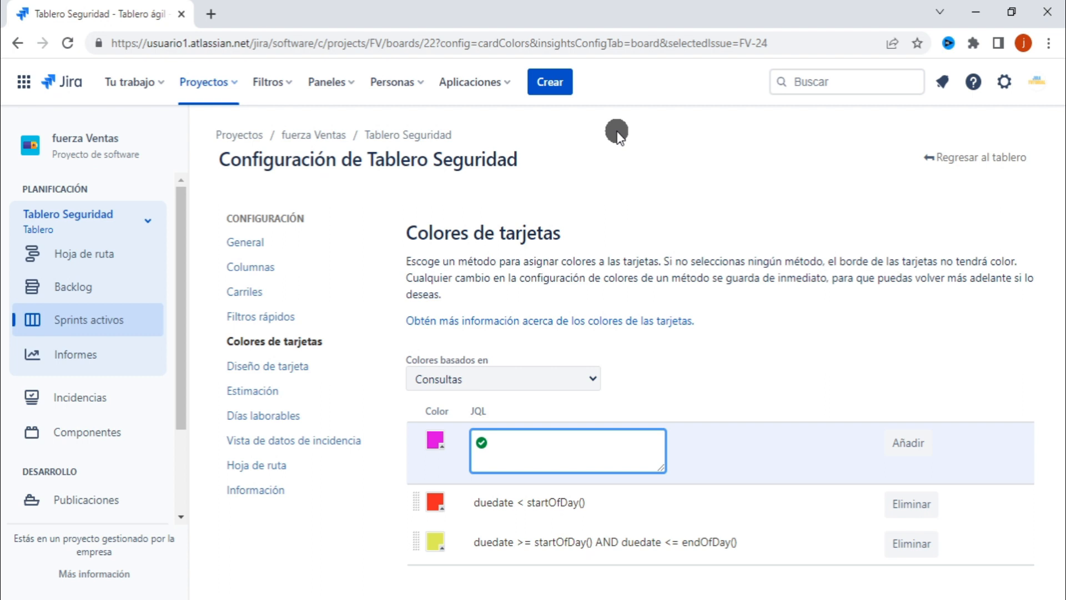
Step: Add the magenta card color with the JQL query duedate >= "2022-12-14" and return to the board
type("due")
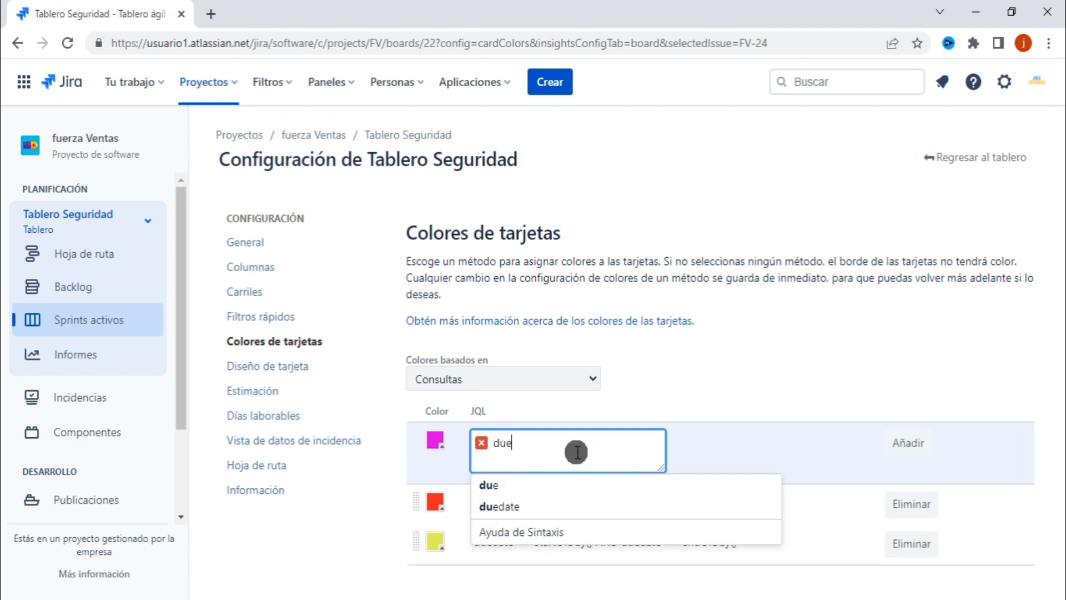
left_click(538, 506)
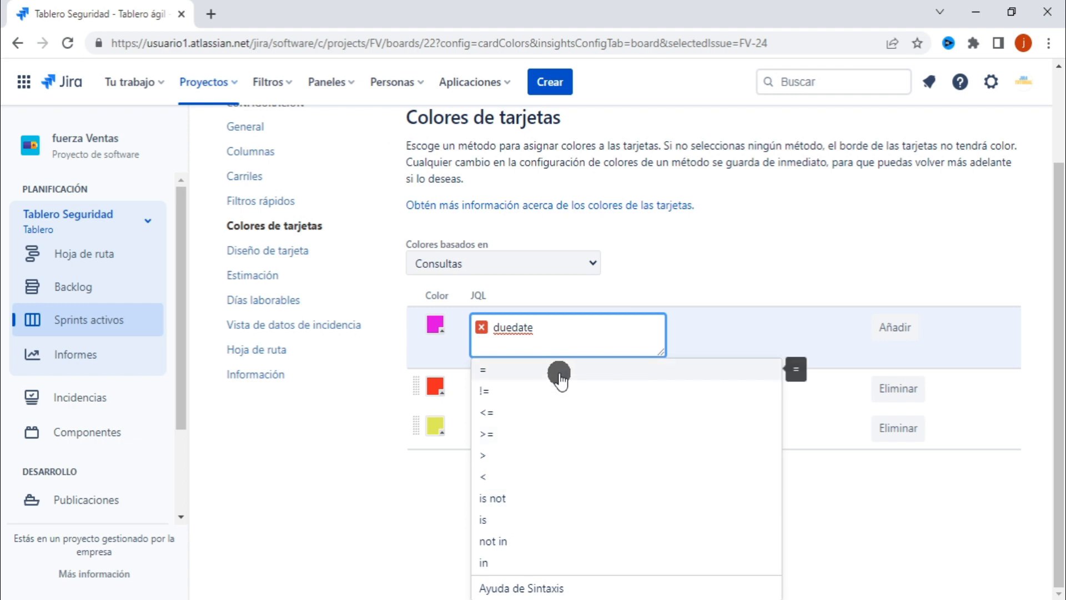
left_click(539, 438)
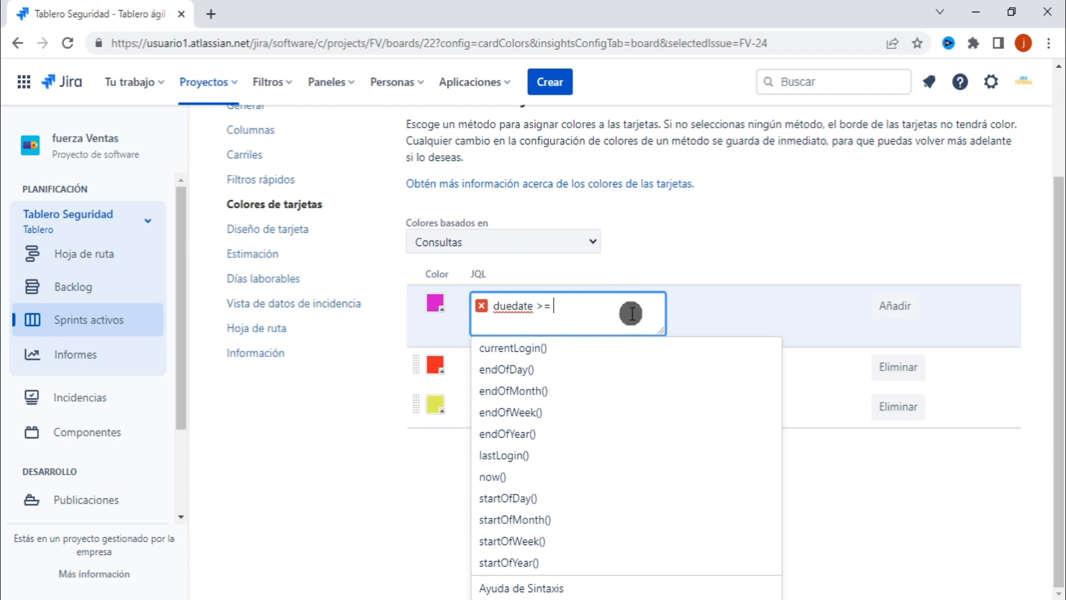
type("\"")
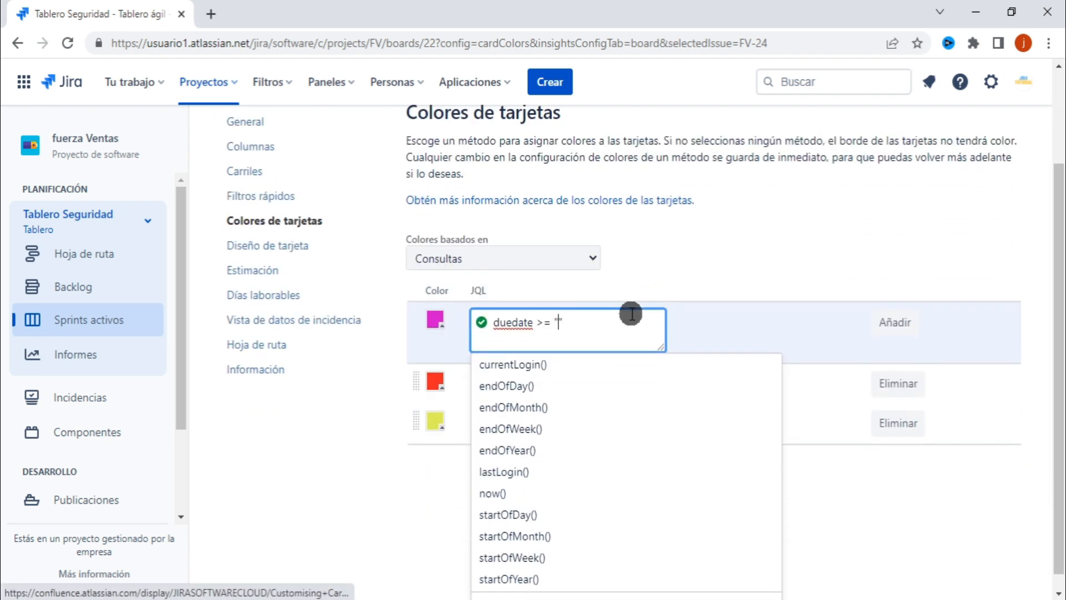
type("2022\"")
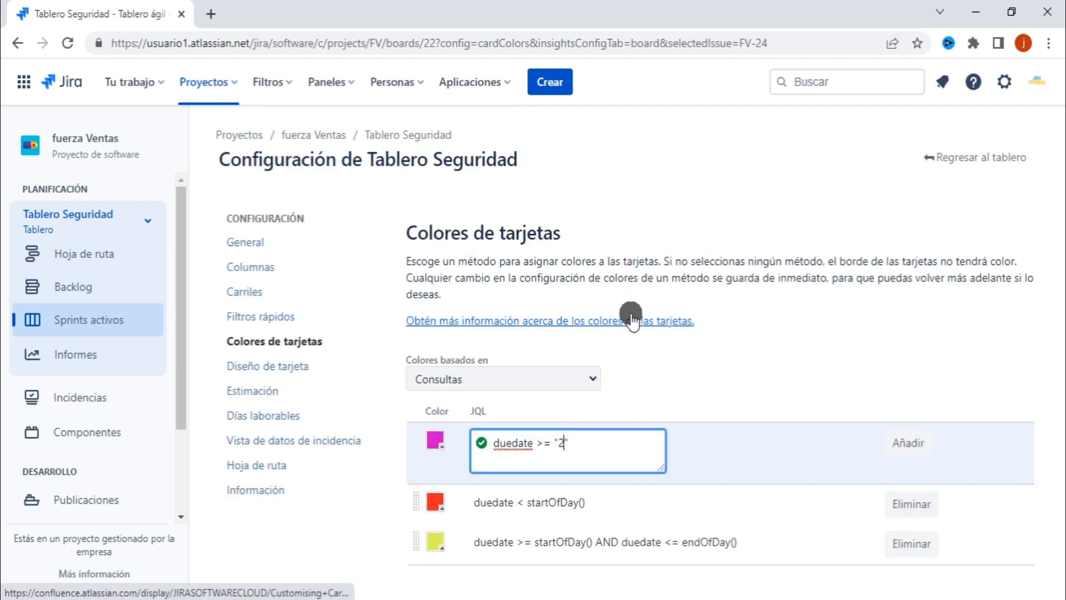
type("-12-14")
left_click(737, 452)
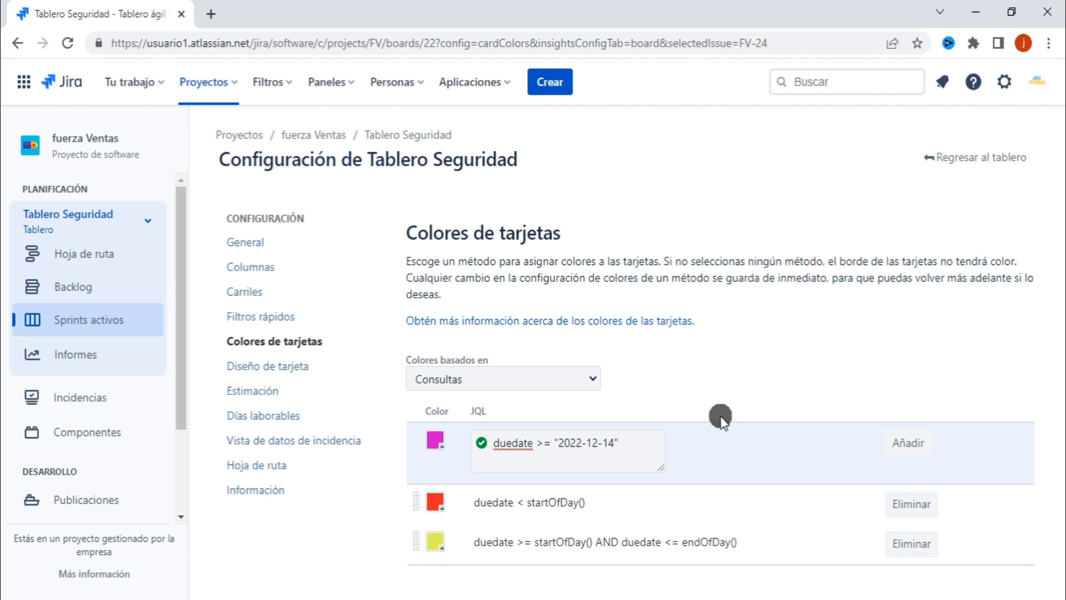
left_click(910, 443)
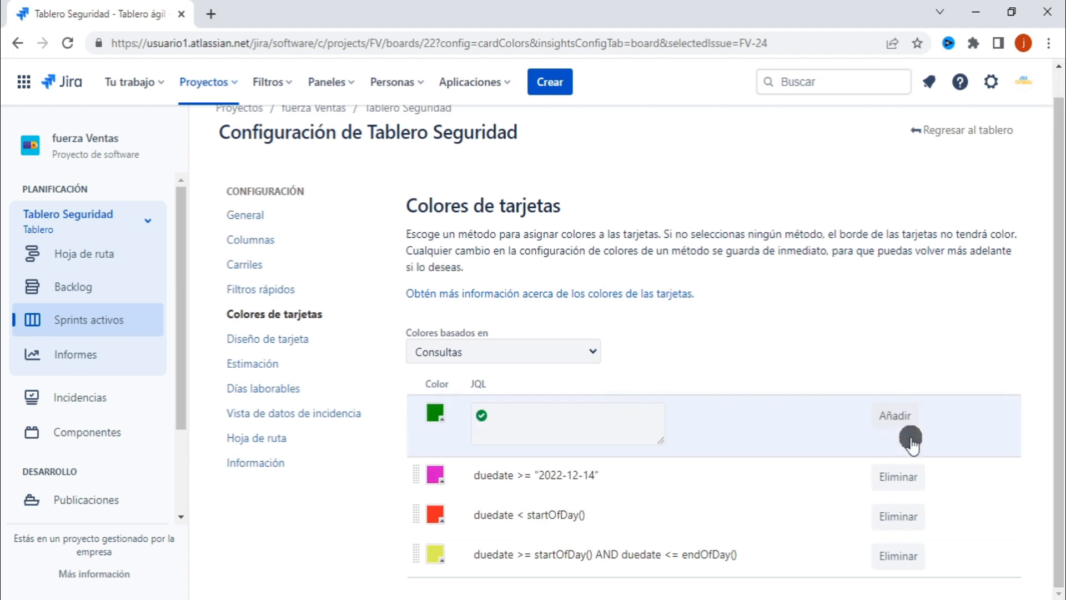
scroll(854, 316, "up", 1)
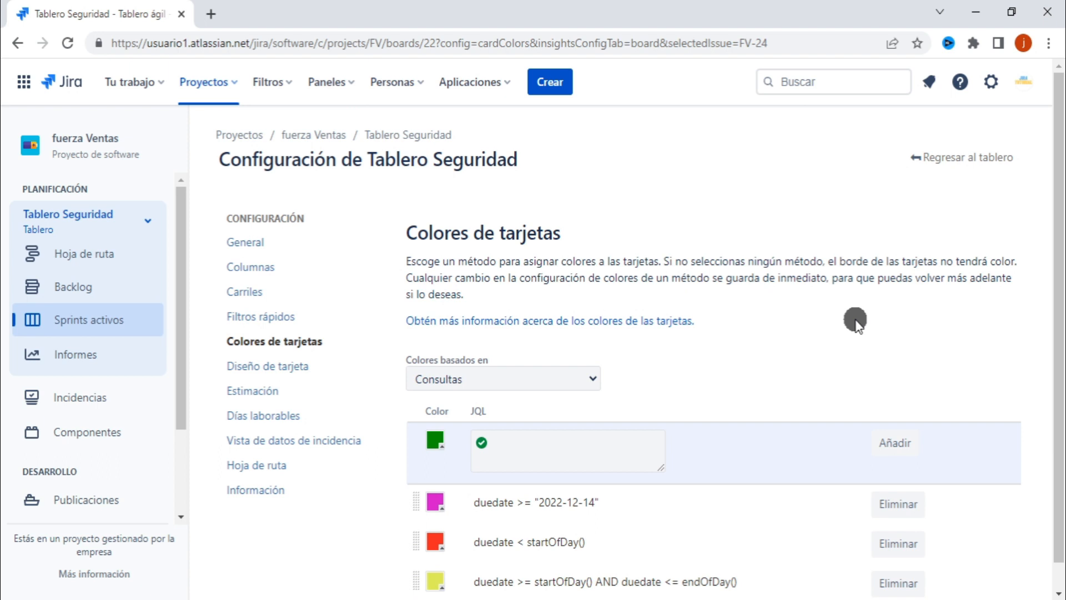
left_click(967, 160)
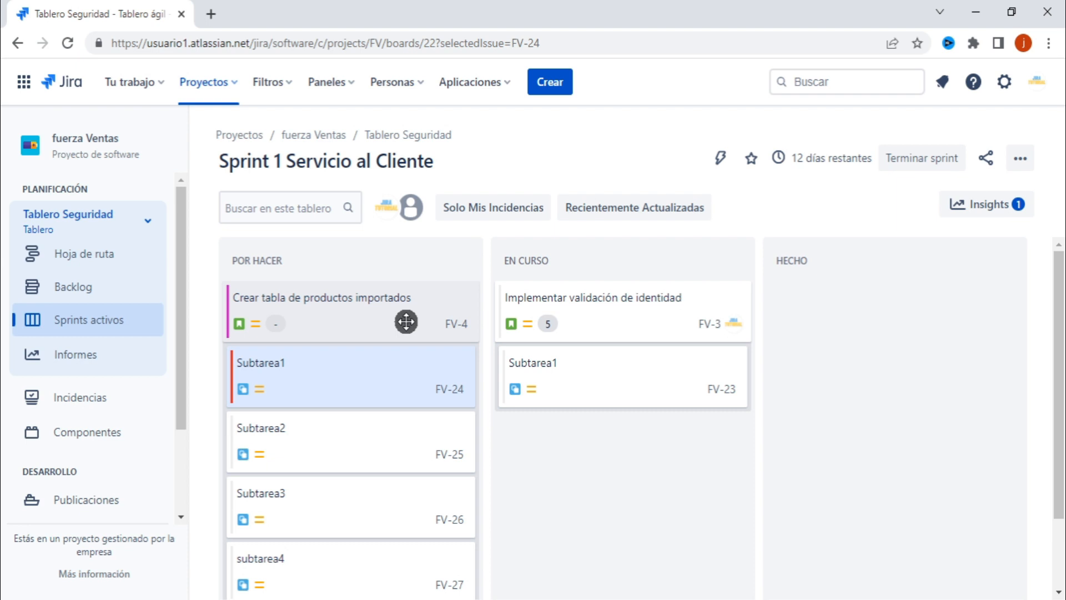
Step: Move the yellow card color query to the top of the board's color list and return to the board
left_click(1017, 159)
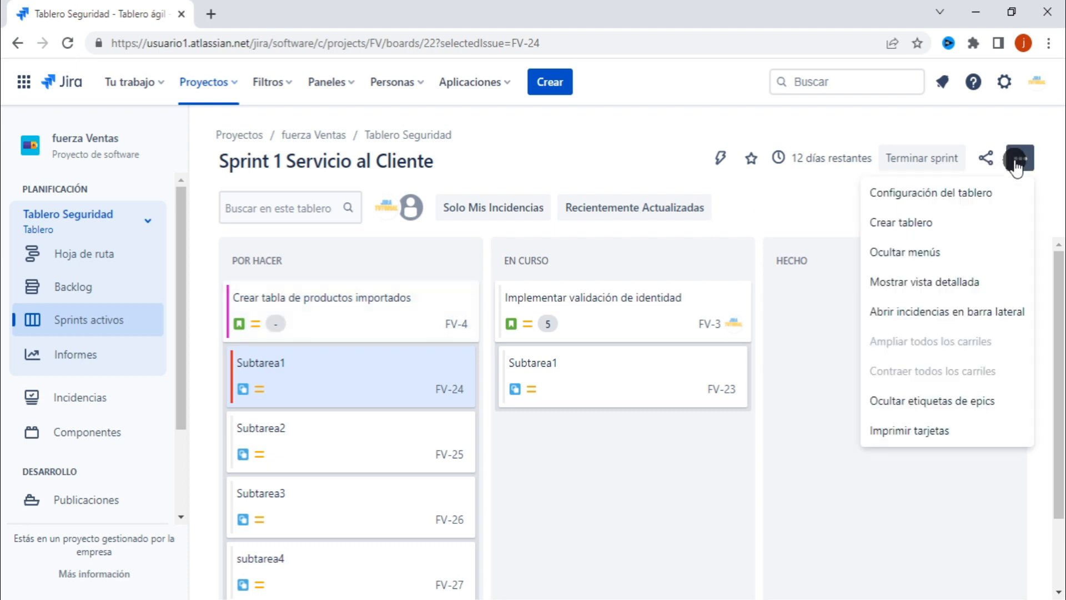
left_click(943, 194)
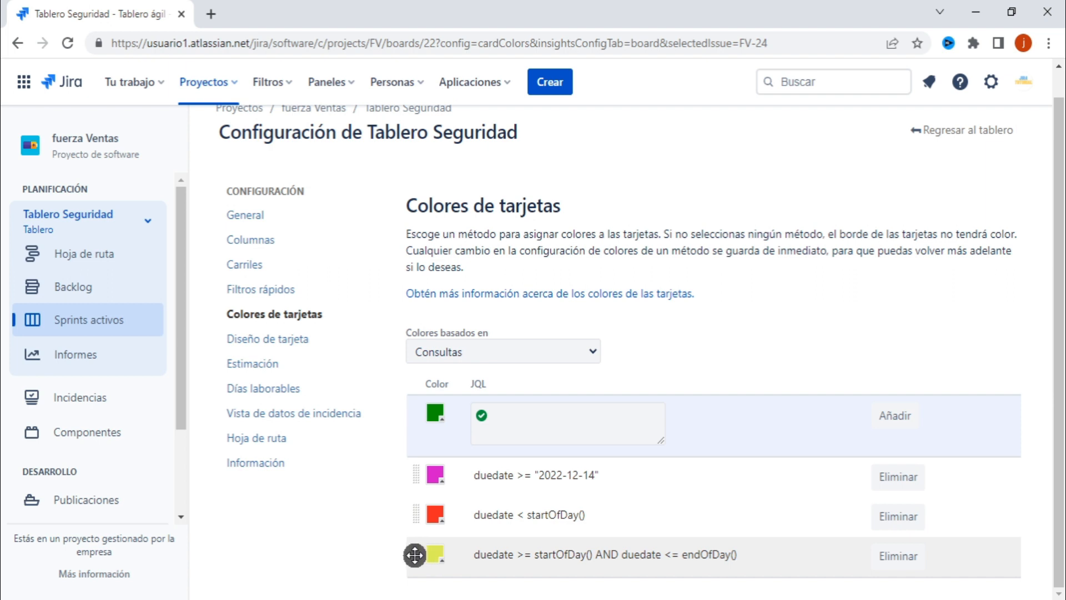
left_click_drag(413, 553, 408, 456)
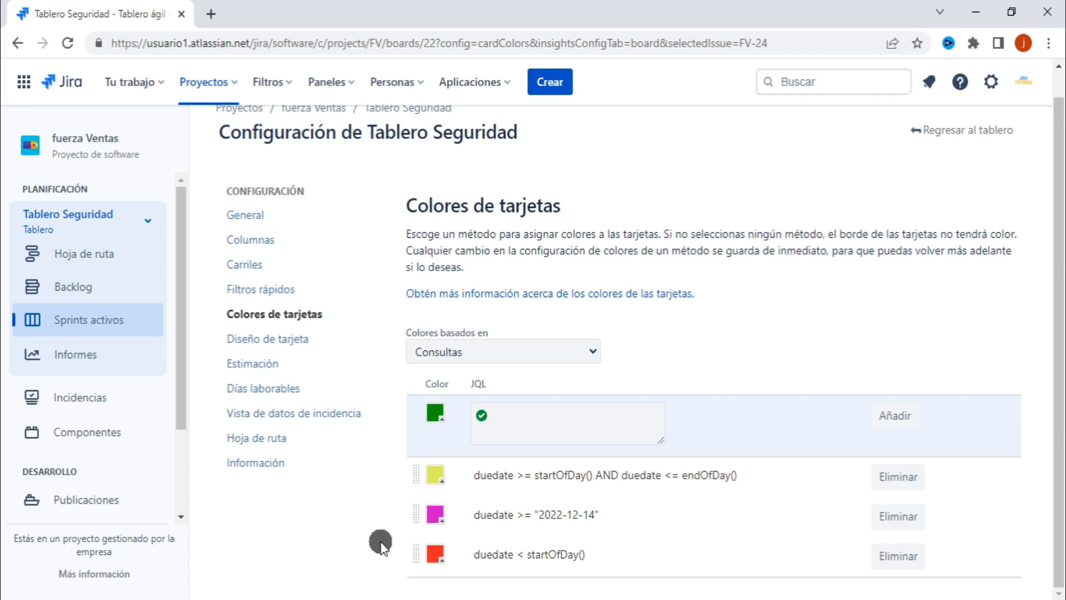
left_click(965, 131)
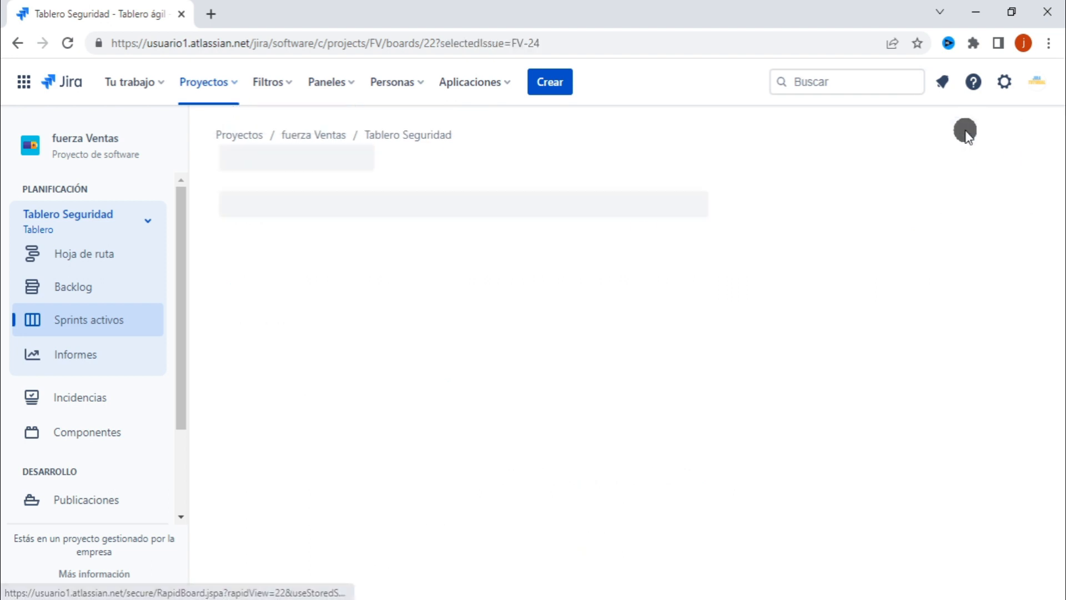